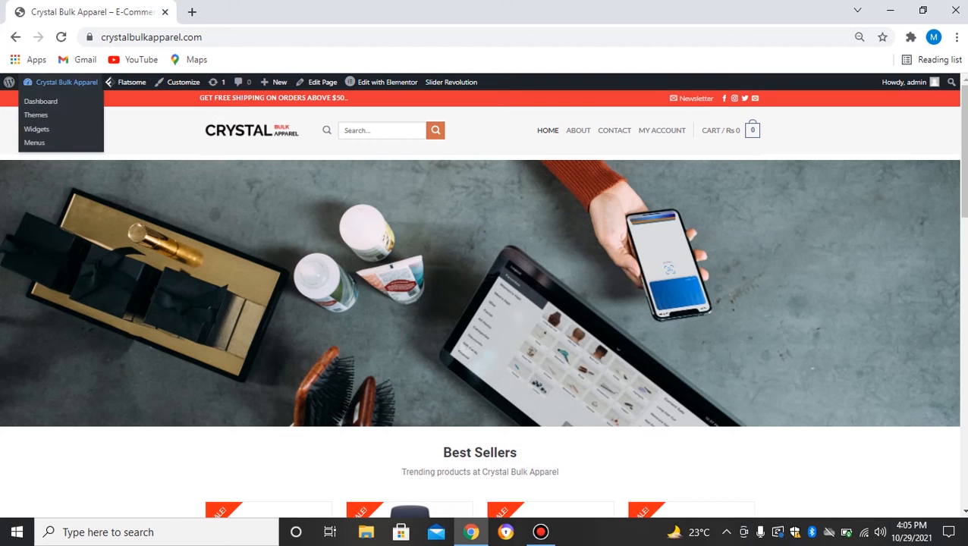
Open the site's admin dashboard and search the installable plugins for "woocommerce".
left_click(41, 101)
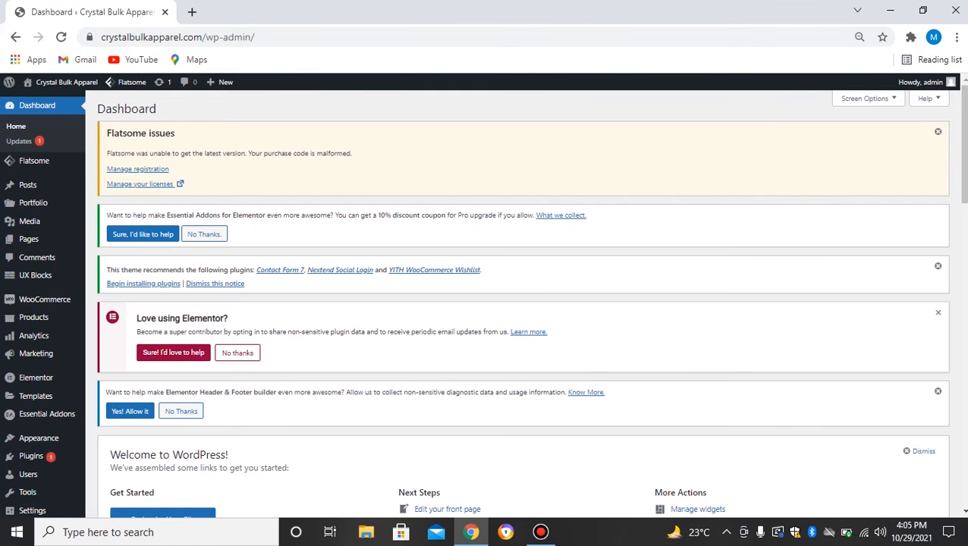
mouse_move(46, 300)
scroll(46, 300, "down", 2)
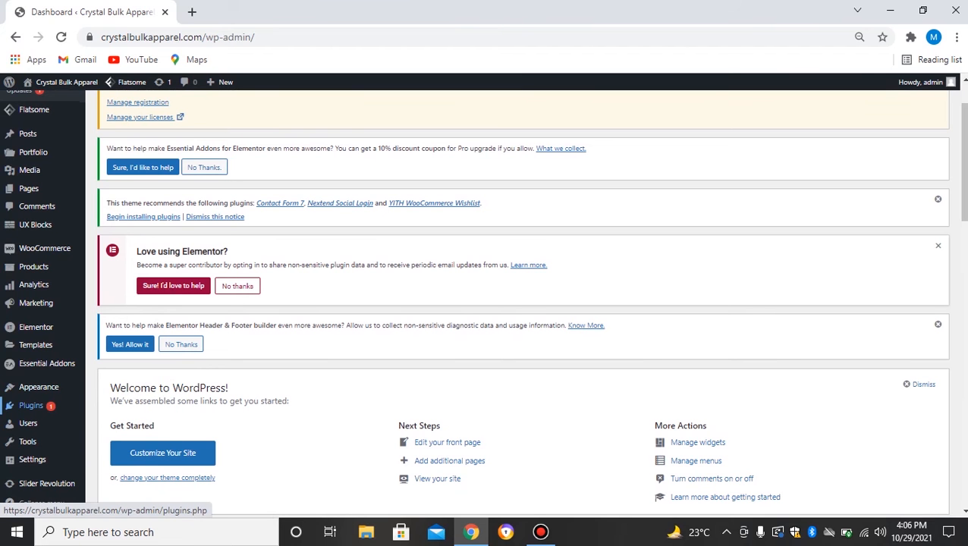
mouse_move(30, 405)
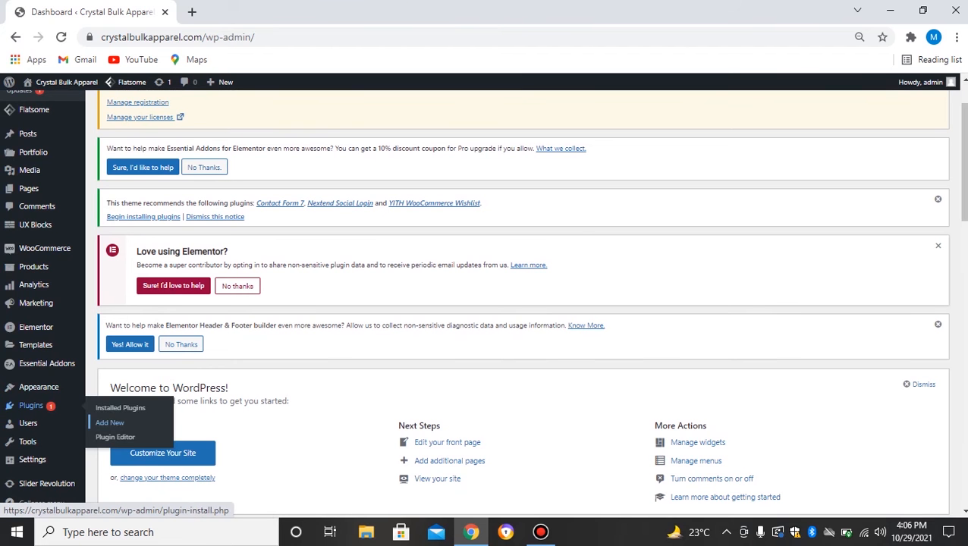
left_click(109, 423)
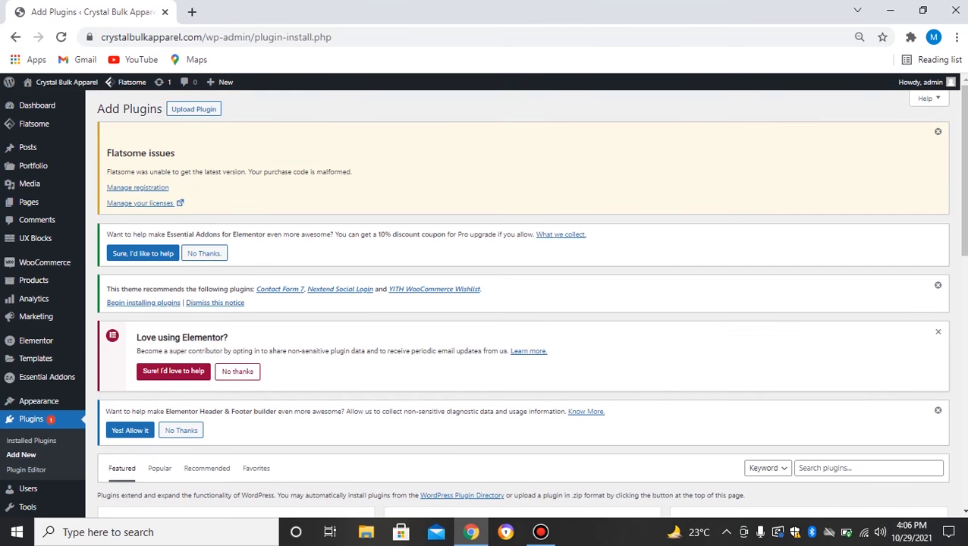
scroll(524, 304, "down", 3)
left_click(858, 242)
type("woocommerce")
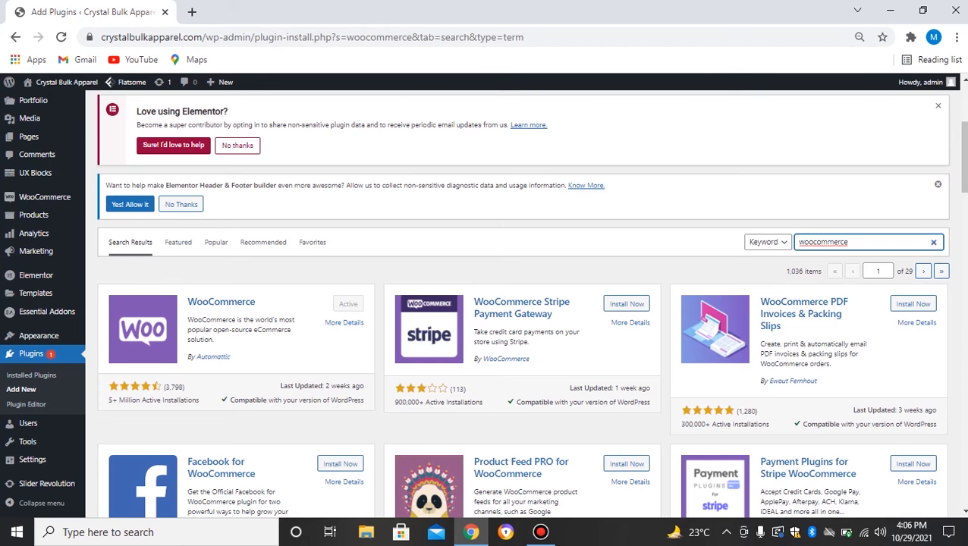
Return to the admin dashboard and start adding a new store product.
mouse_move(33, 215)
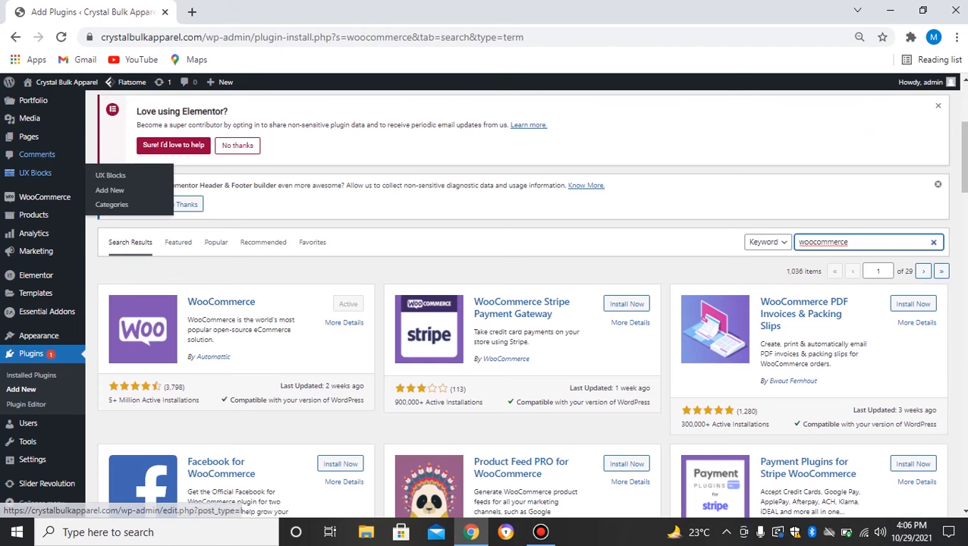
left_click_drag(54, 82, 21, 102)
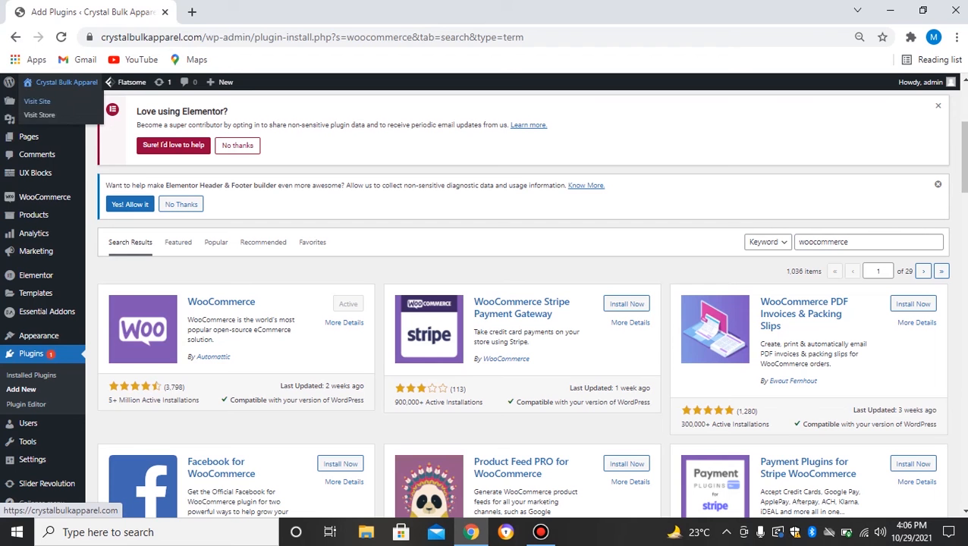
left_click(9, 82)
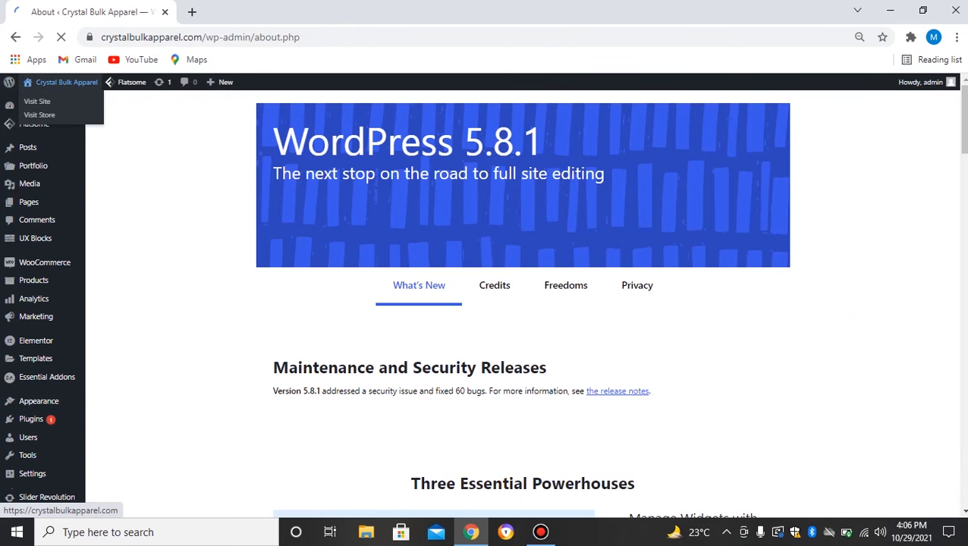
left_click(37, 105)
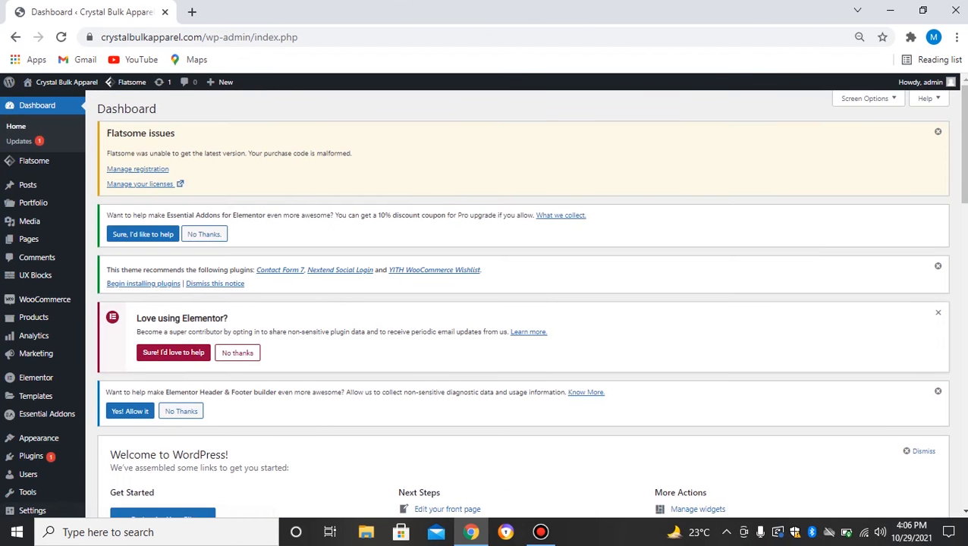
scroll(483, 302, "down", 2)
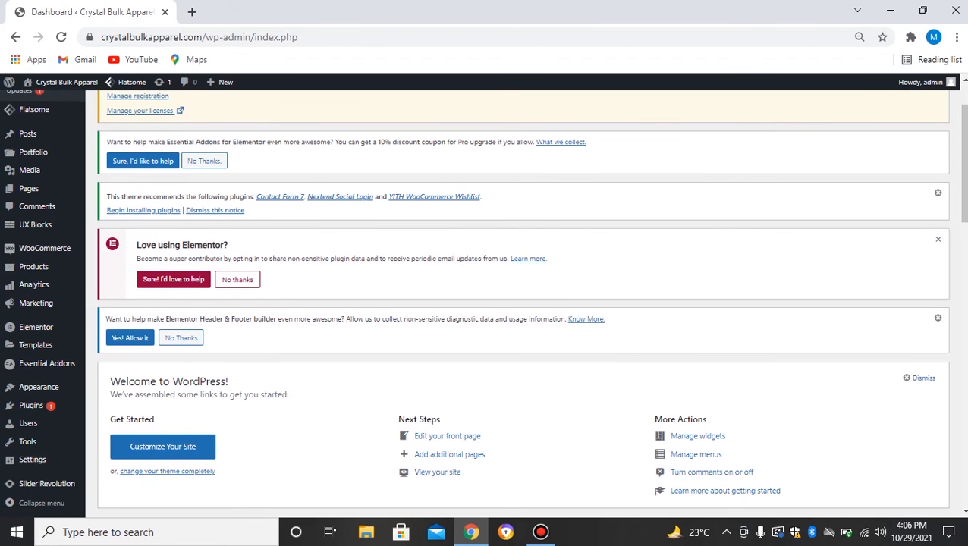
mouse_move(33, 266)
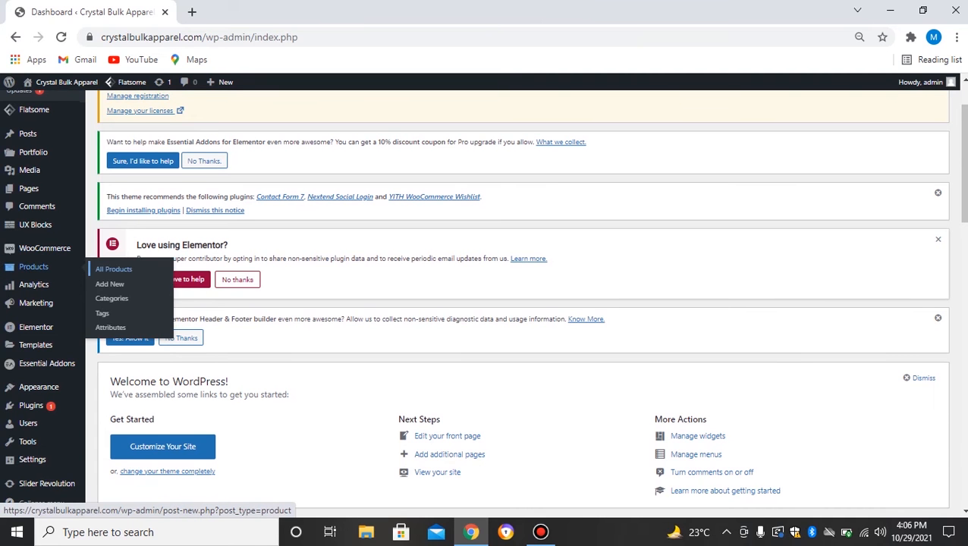
left_click(109, 284)
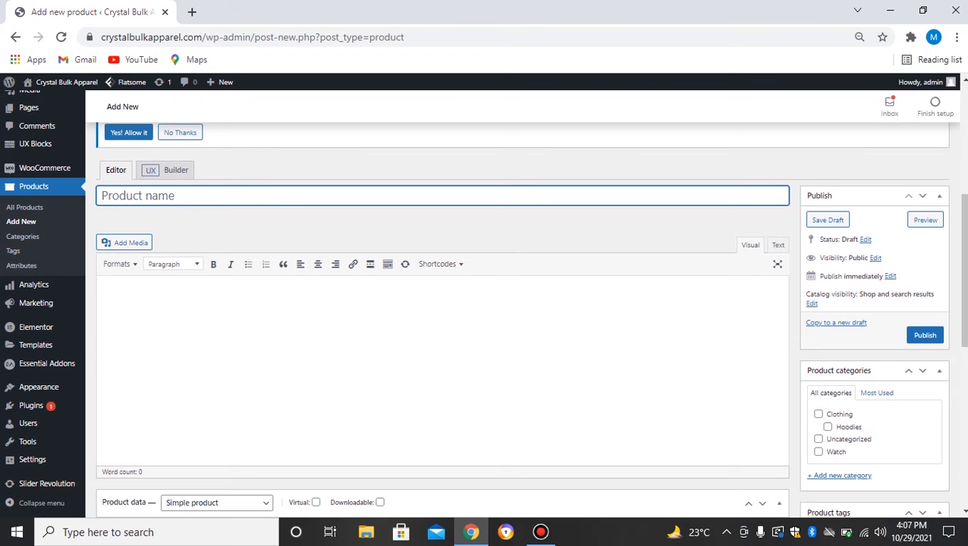
Enter "Iphone 13 Pro" as the name of the new product.
type("Iphone 13")
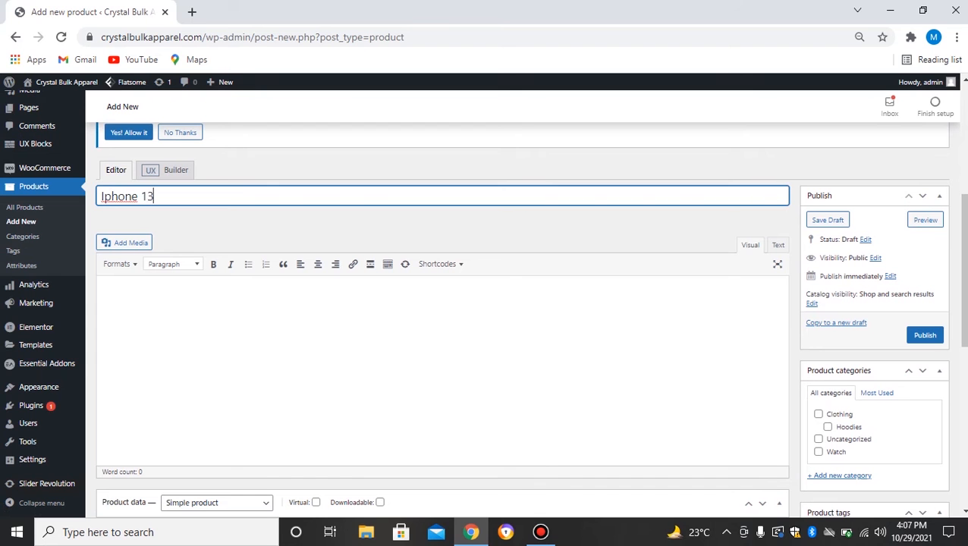
type(" PRo")
key("BackSpace")
key("BackSpace")
type("ro")
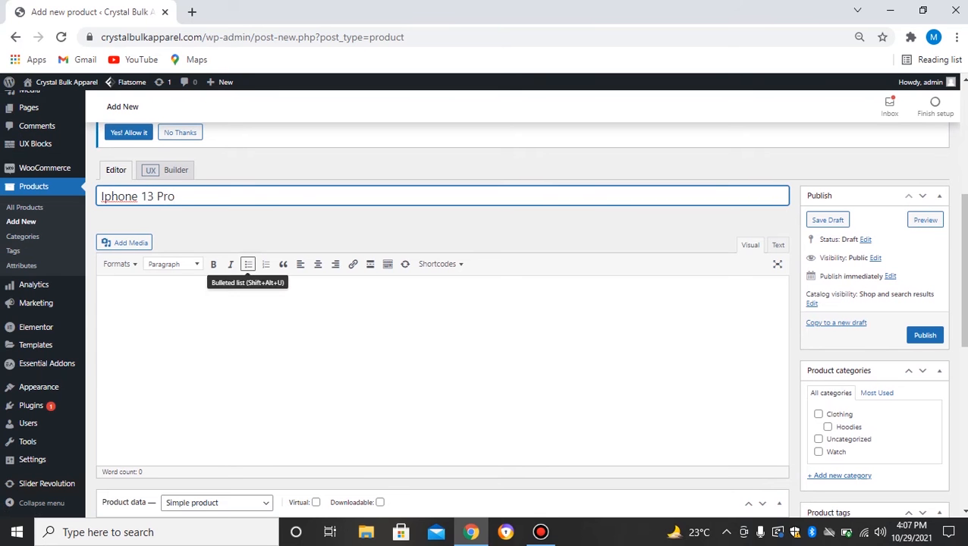
key("Tab")
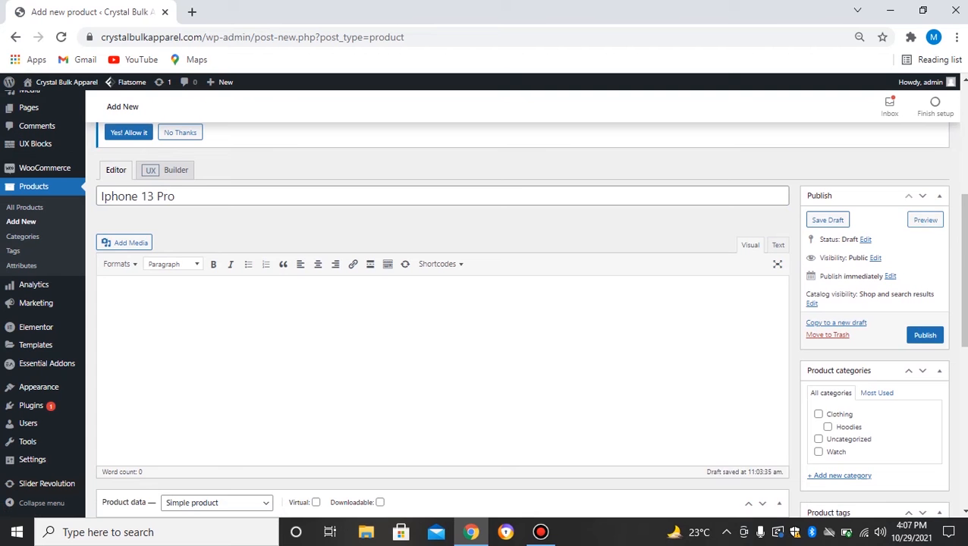
Create a new product category named "Phone" and assign it to the product.
scroll(486, 327, "down", 1)
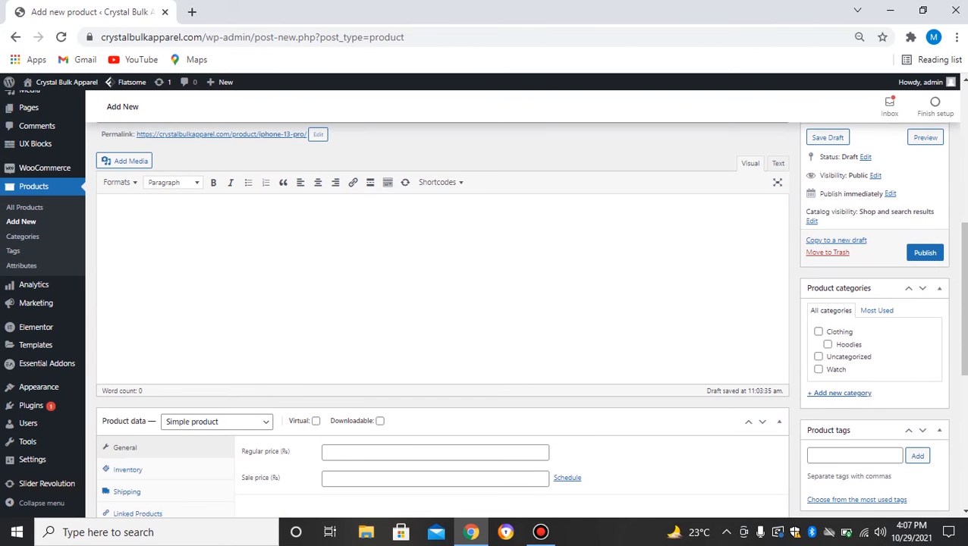
left_click(840, 393)
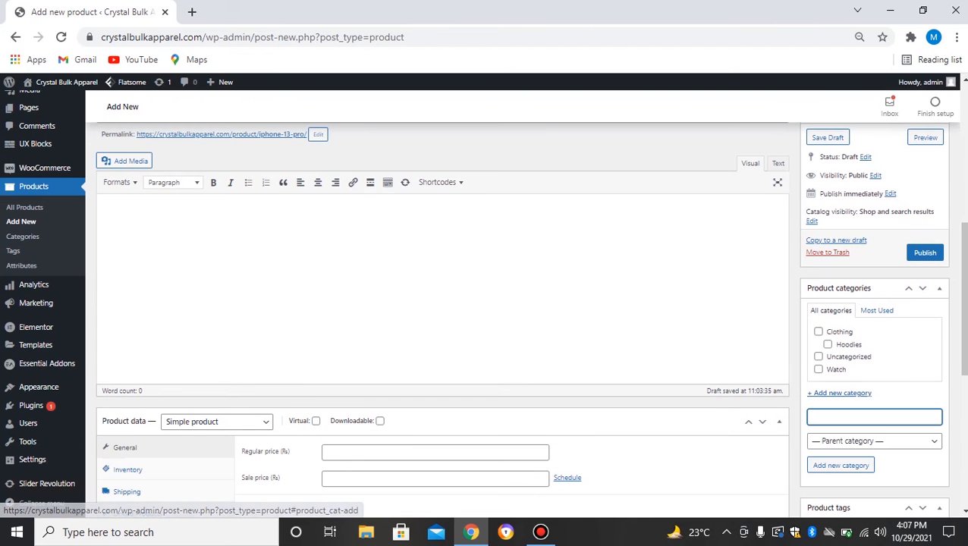
scroll(440, 319, "down", 1)
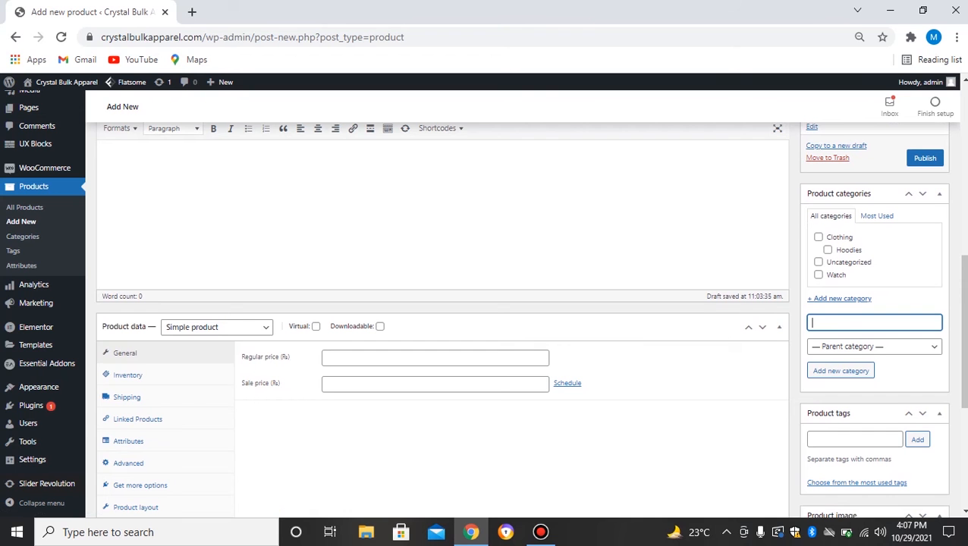
type("Phone")
key("Return")
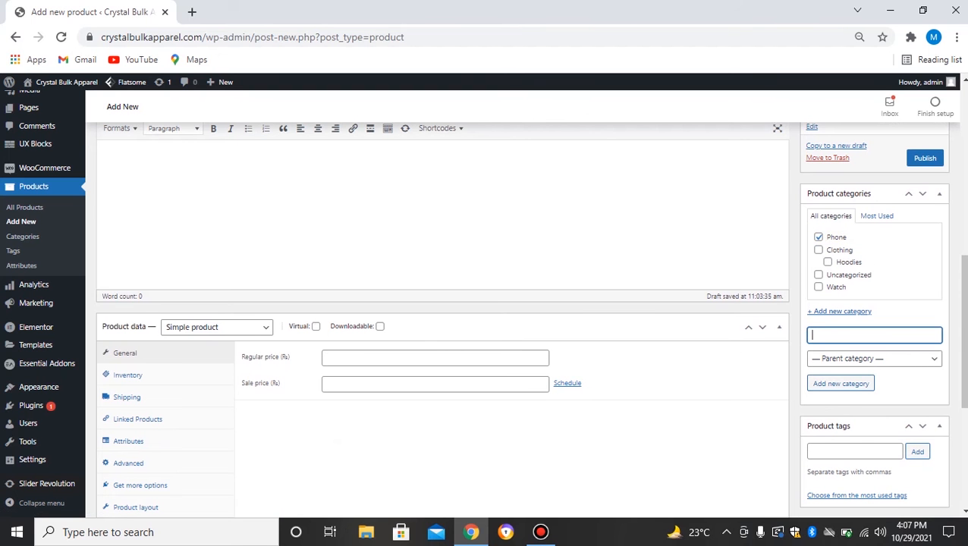
Set the product's regular price to 300000 Rs and its sale price to 291000 Rs.
scroll(486, 318, "down", 2)
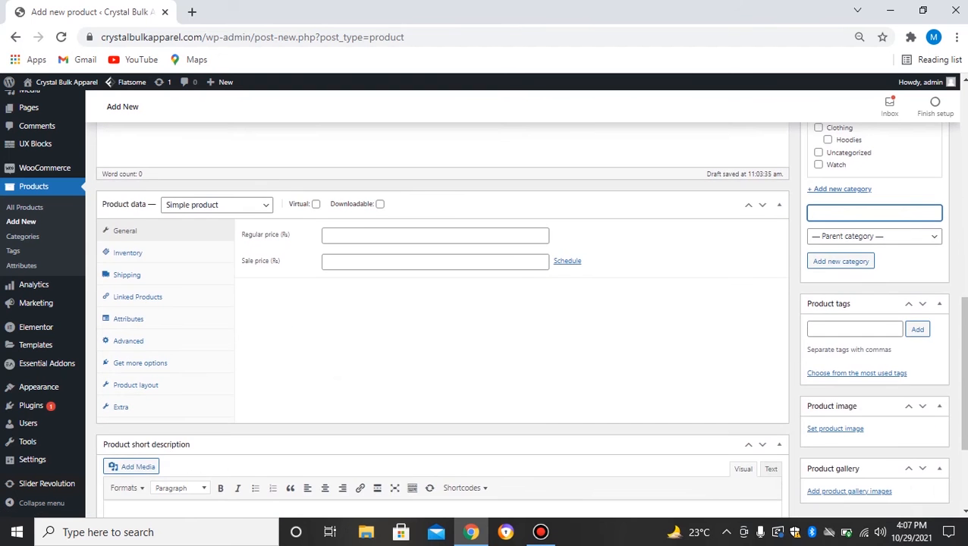
left_click(410, 237)
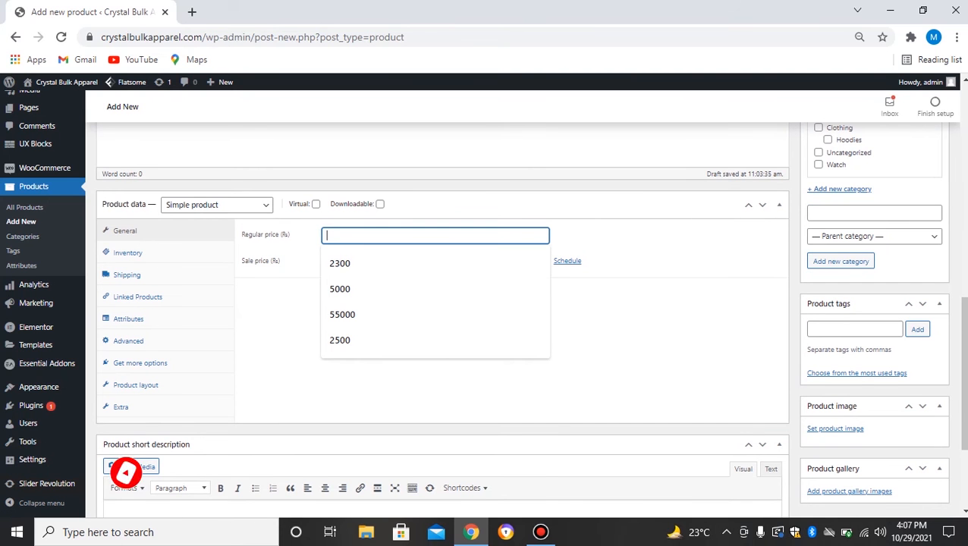
type("300000")
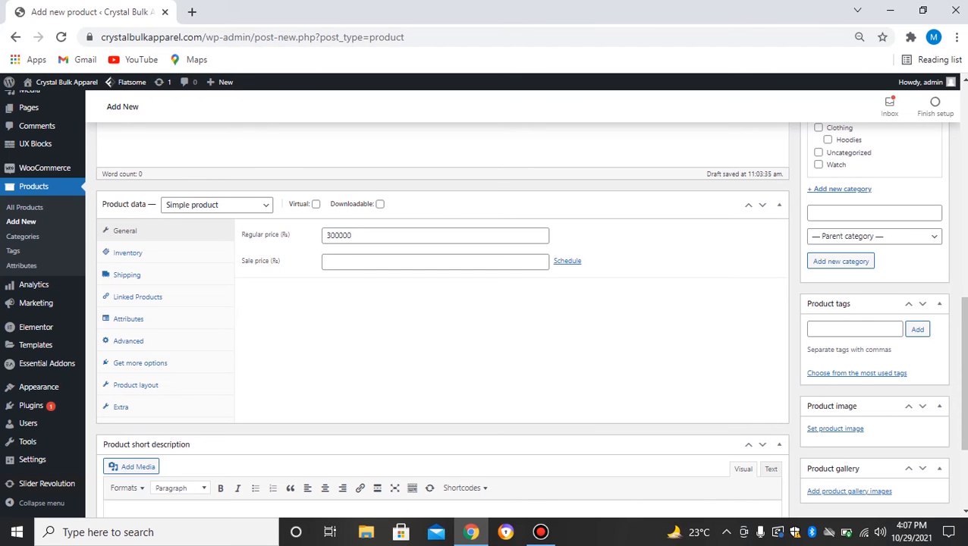
left_click(380, 261)
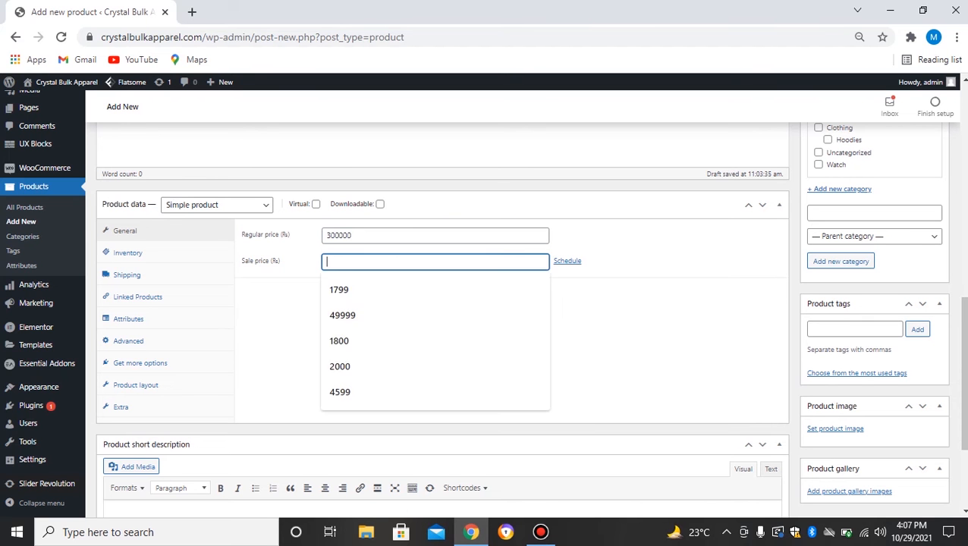
type("2")
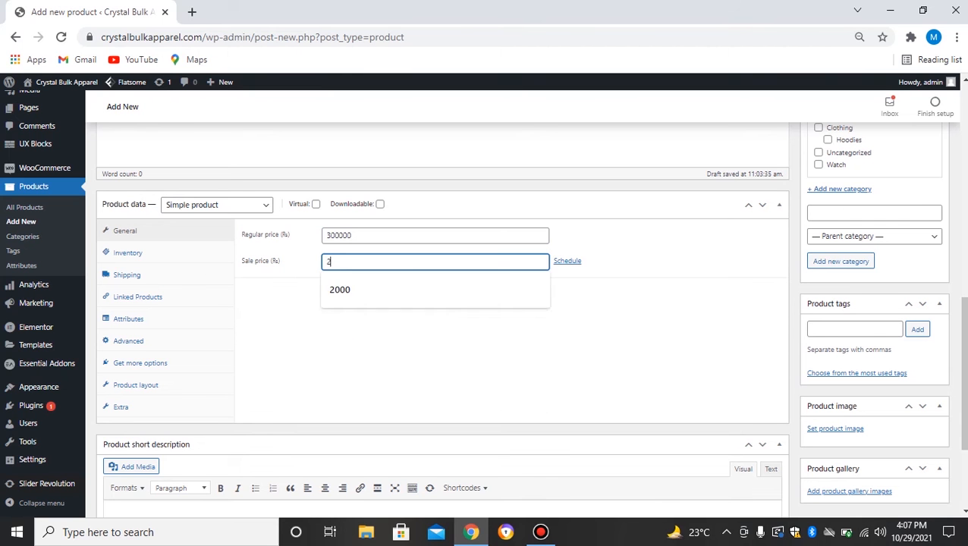
type("91000")
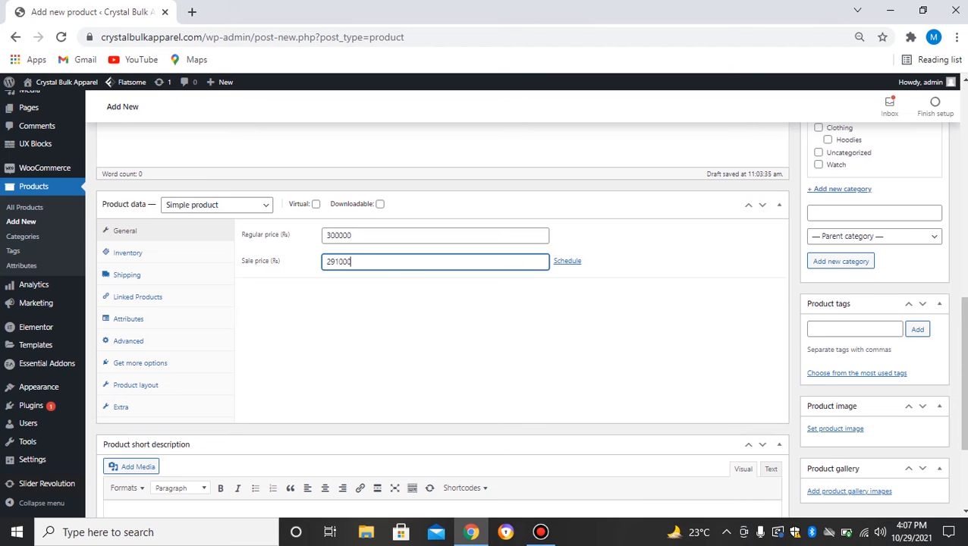
left_click(455, 341)
Enable stock management at product level in the inventory data and set the stock quantity to 50.
scroll(456, 342, "down", 1)
scroll(456, 342, "down", 1)
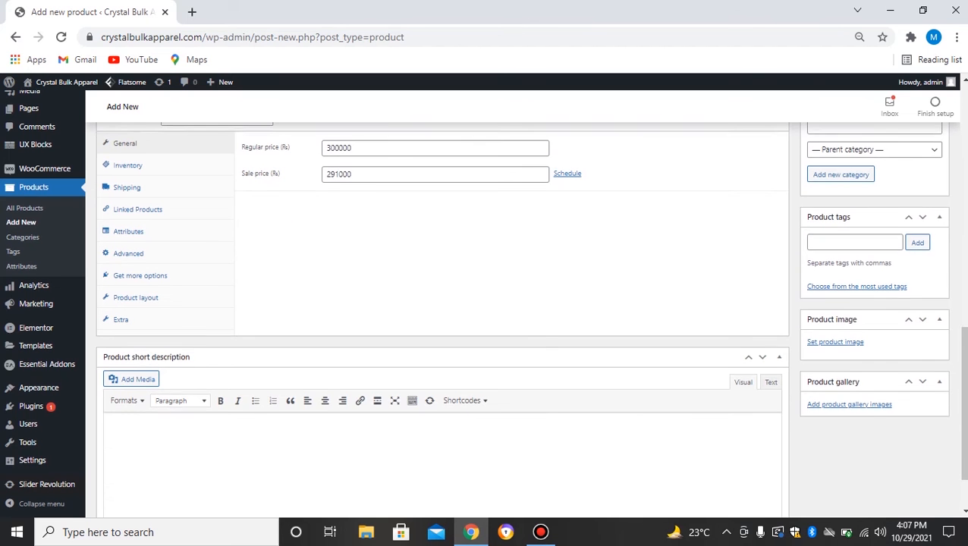
scroll(456, 341, "up", 1)
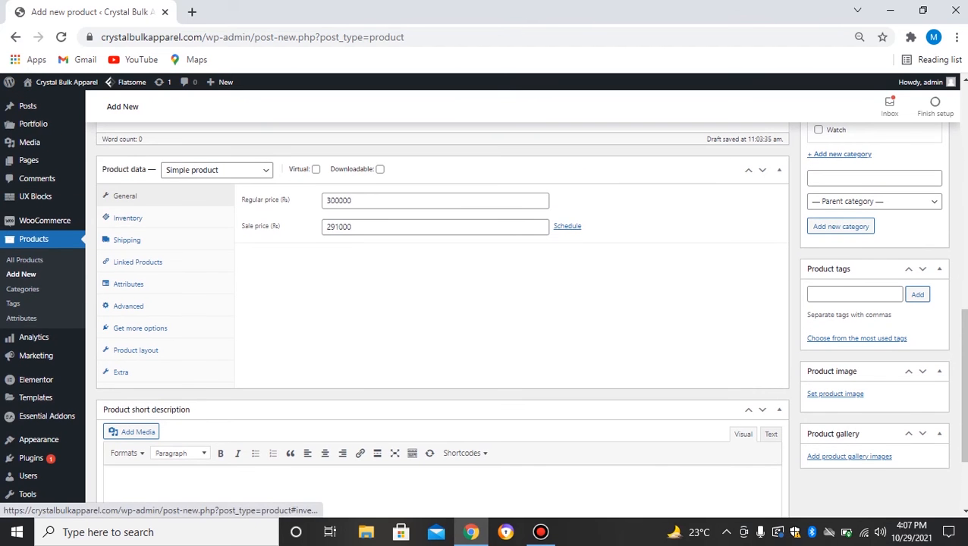
left_click(128, 218)
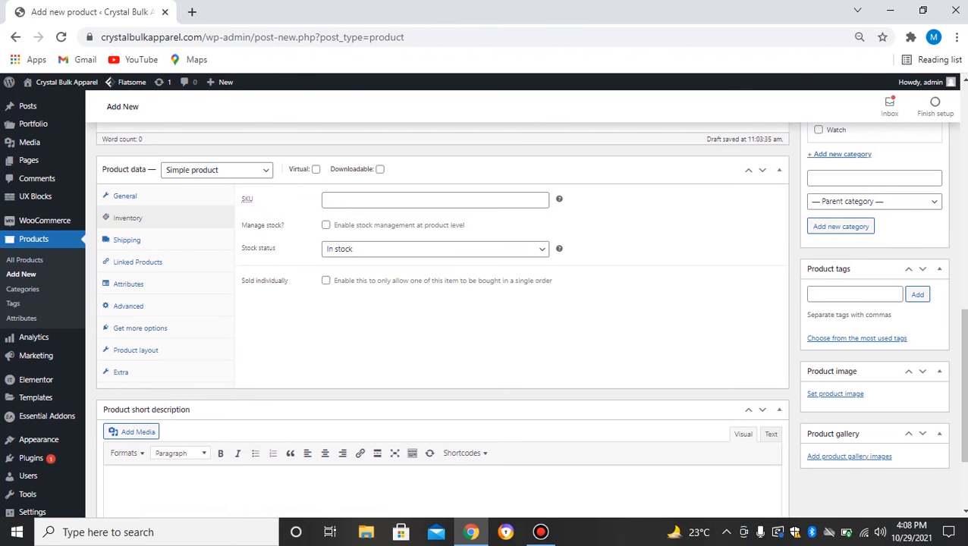
left_click(327, 226)
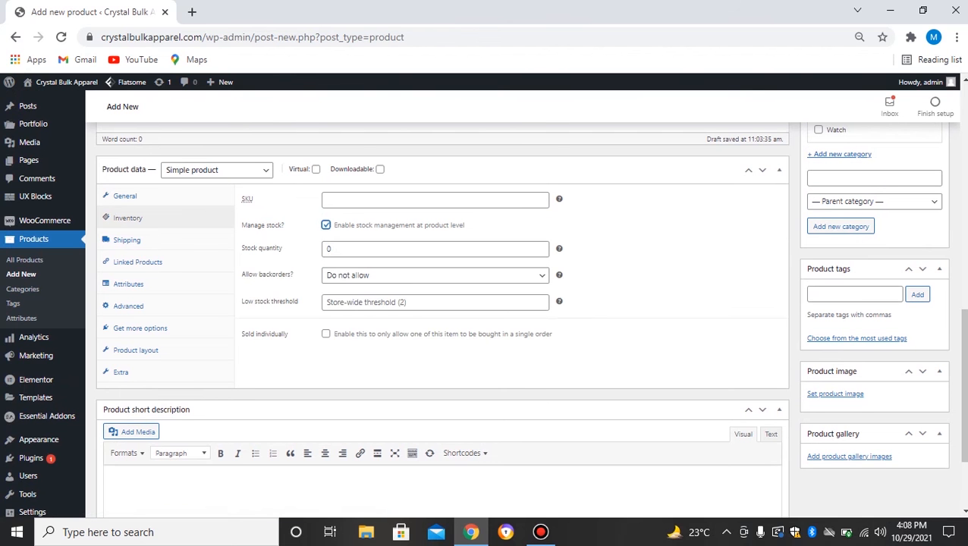
left_click(336, 249)
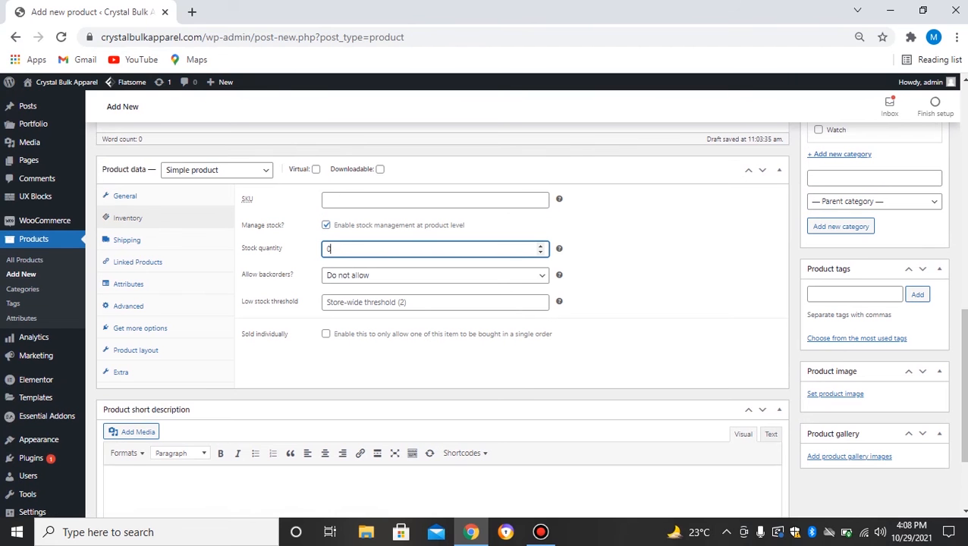
key("BackSpace")
type("50")
left_click(638, 277)
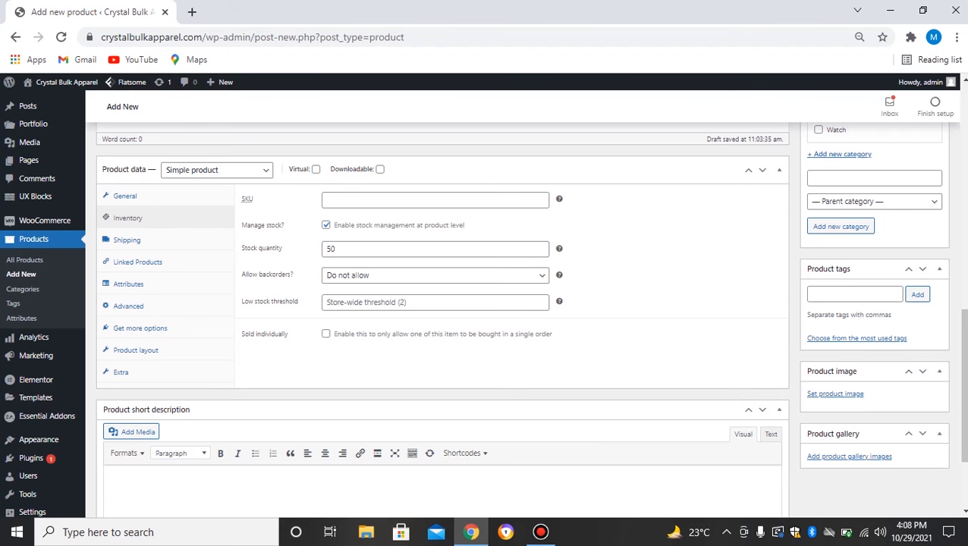
Enter 02170 as the product's SKU.
left_click(435, 201)
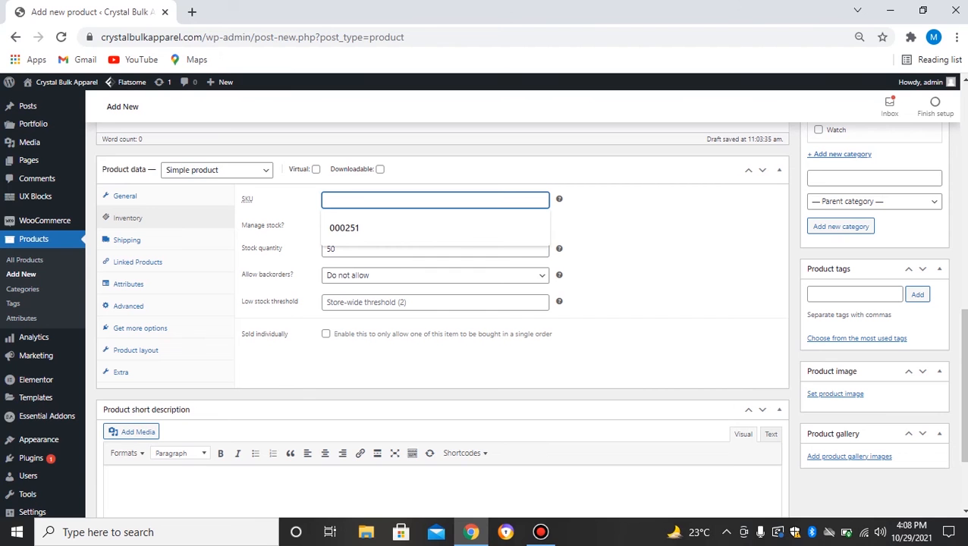
type("021")
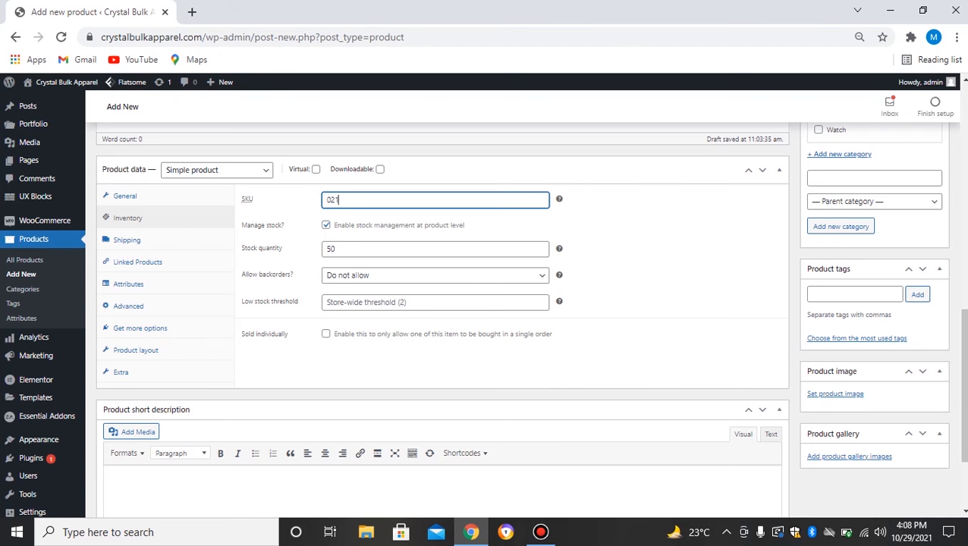
type("70")
left_click(645, 235)
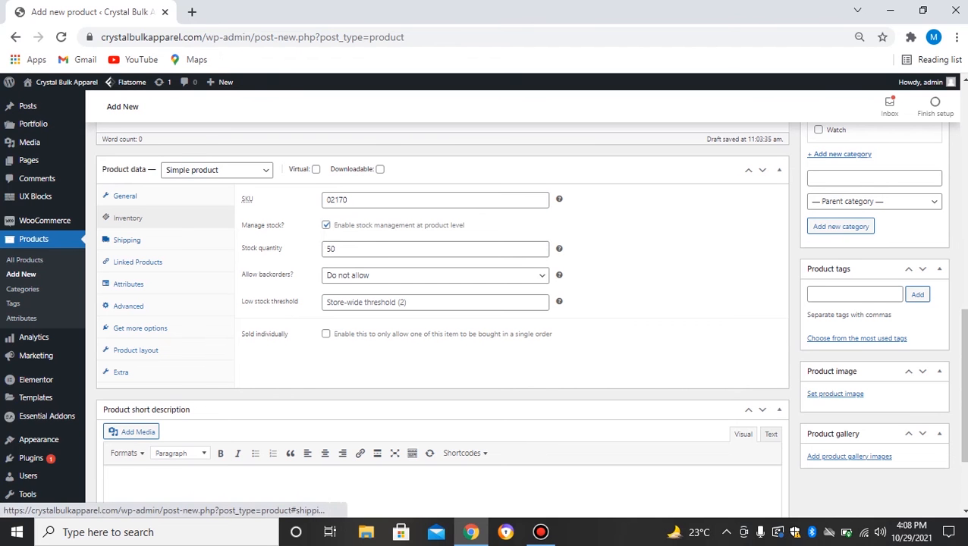
Set the product's weight to 0.95 kg in its shipping data.
left_click(126, 240)
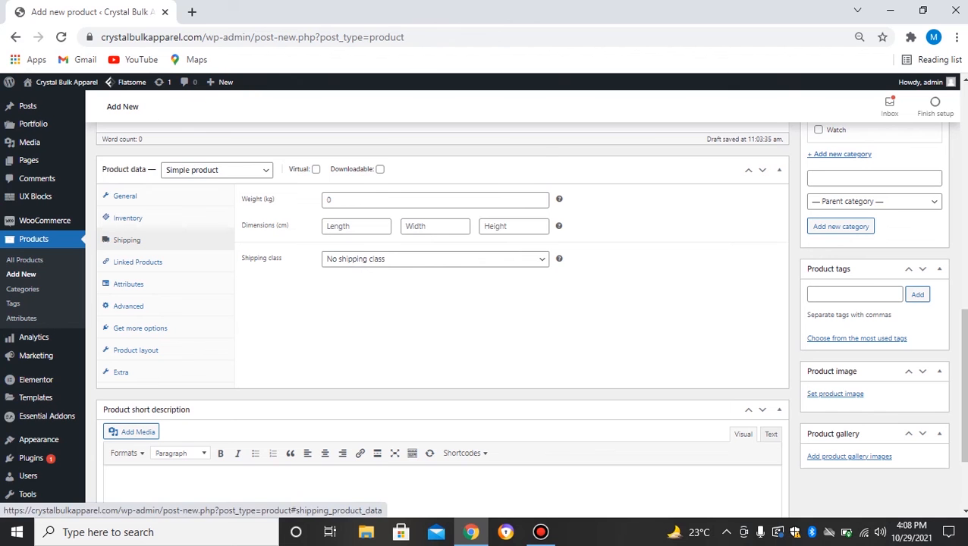
left_click(379, 199)
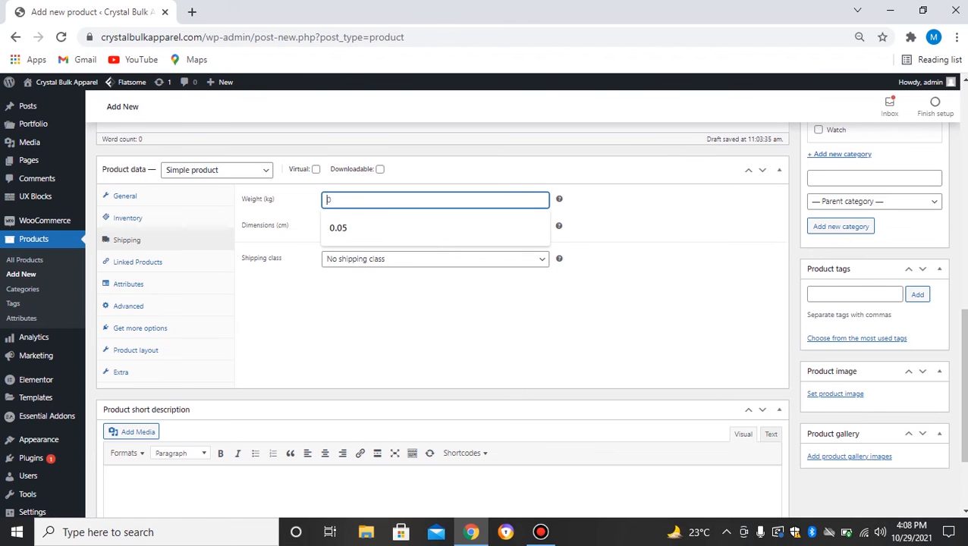
type("500")
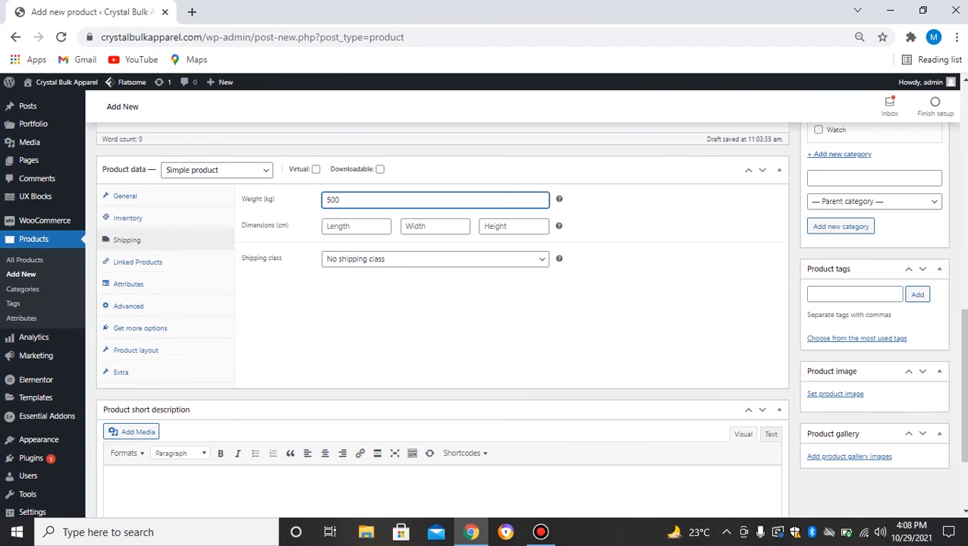
key("BackSpace")
key("BackSpace")
key("BackSpace")
type("0.95")
left_click(471, 319)
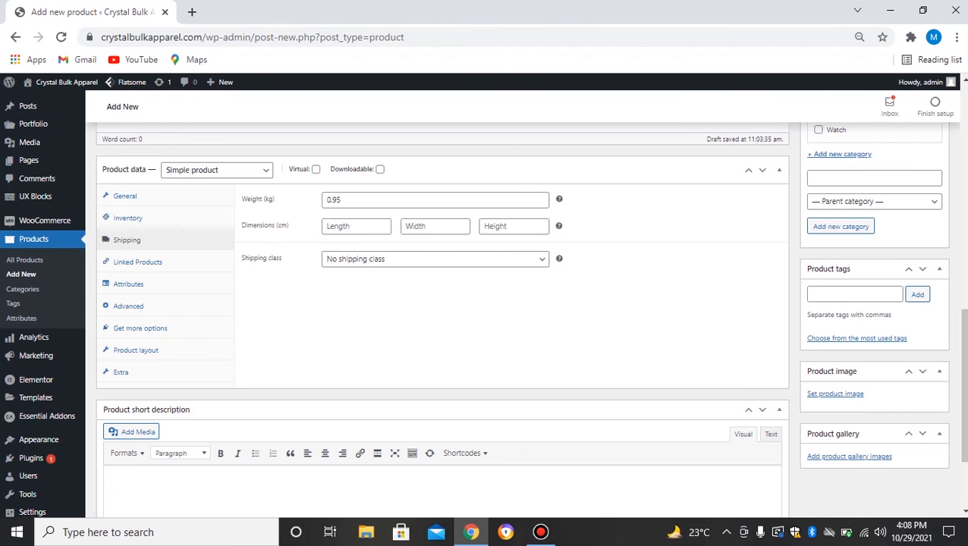
Set the product's dimensions to 400 length, 200 width and 500 height in cm, and select No shipping class.
left_click(357, 227)
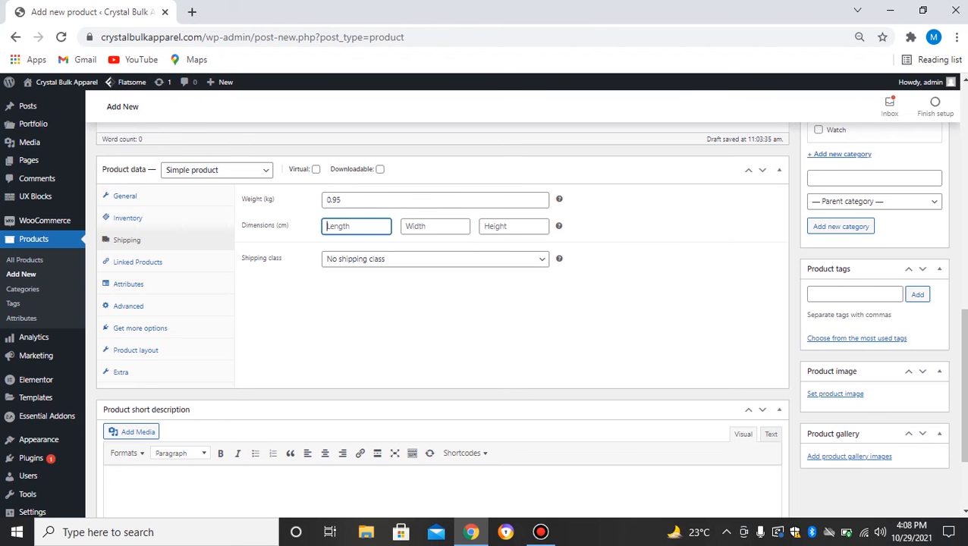
type("400")
key("Tab")
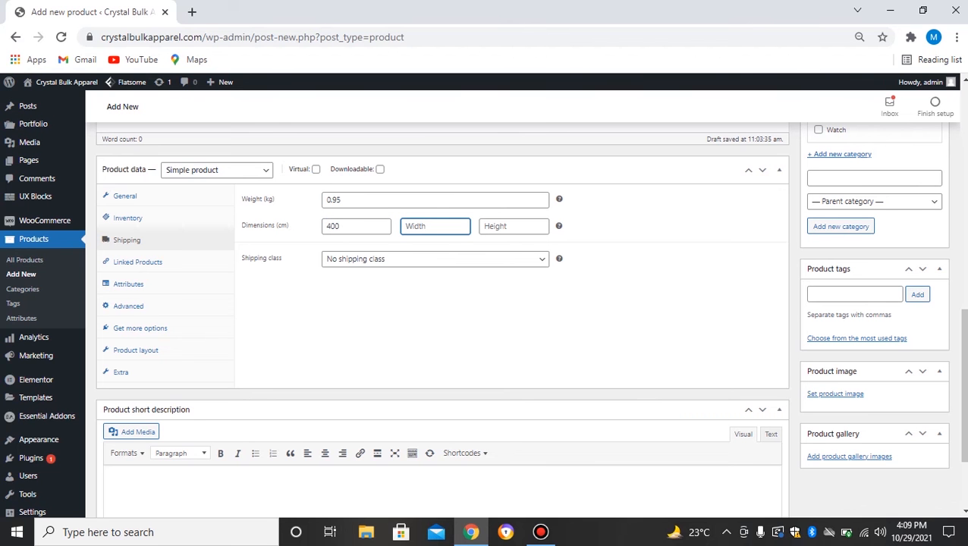
type("2000")
left_click(513, 226)
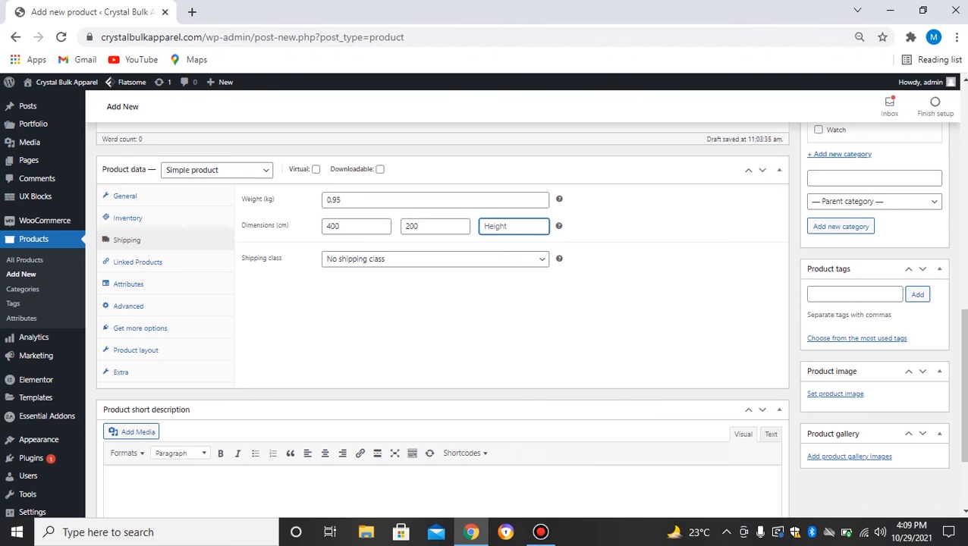
type("5000")
left_click(513, 312)
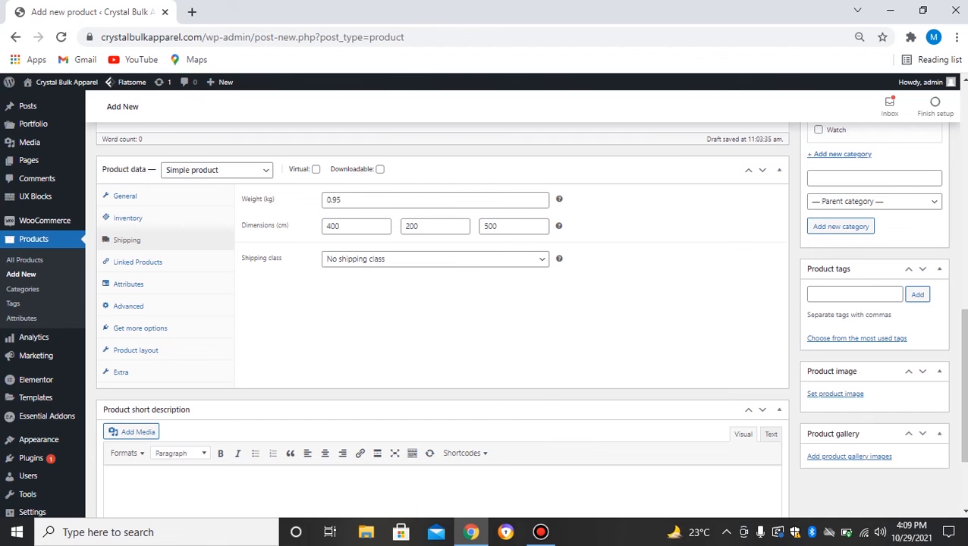
left_click(377, 258)
left_click(364, 273)
left_click(425, 317)
Place the cursor in the product short description, then search the web for lorem ipsum in a new browser tab and open lipsum.com.
scroll(425, 317, "down", 2)
scroll(425, 318, "up", 1)
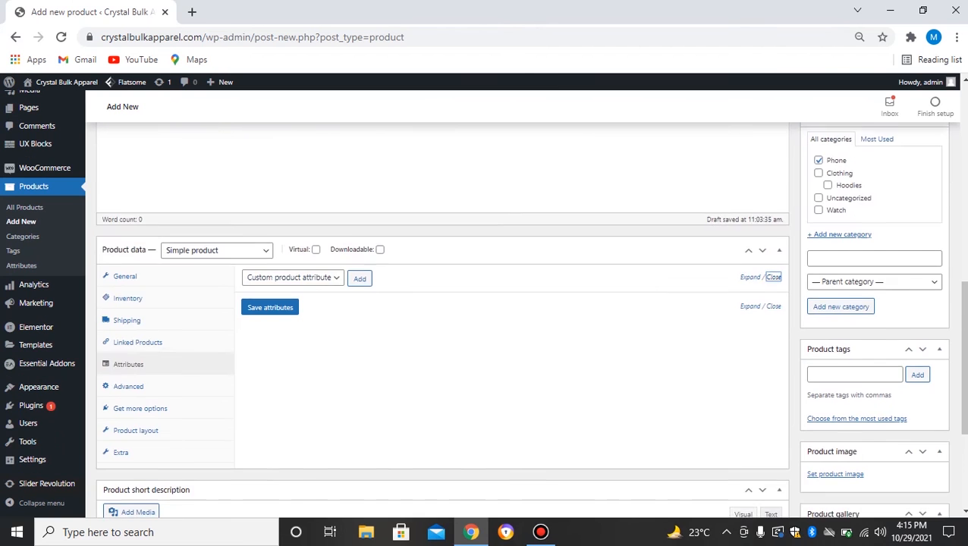
scroll(442, 316, "down", 3)
left_click(112, 354)
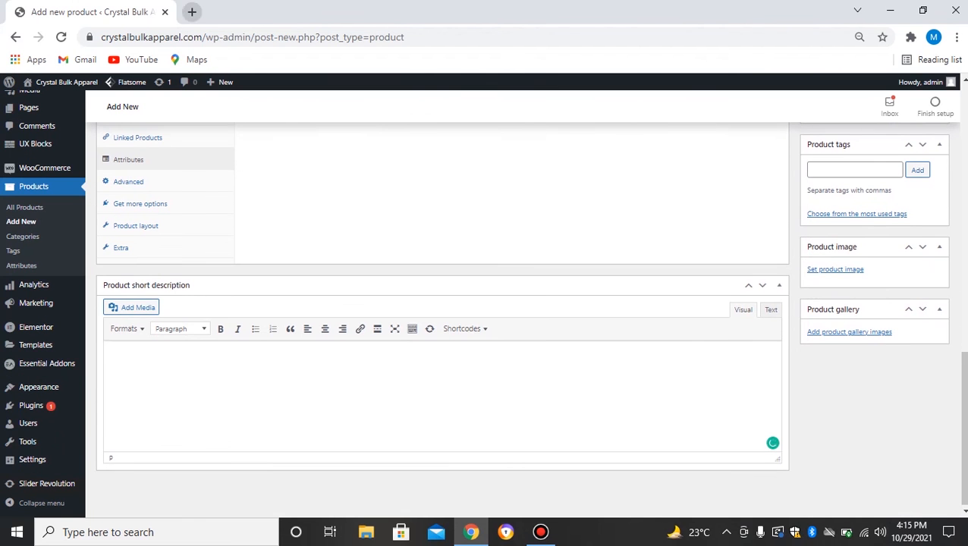
key("ctrl+t")
type("lore")
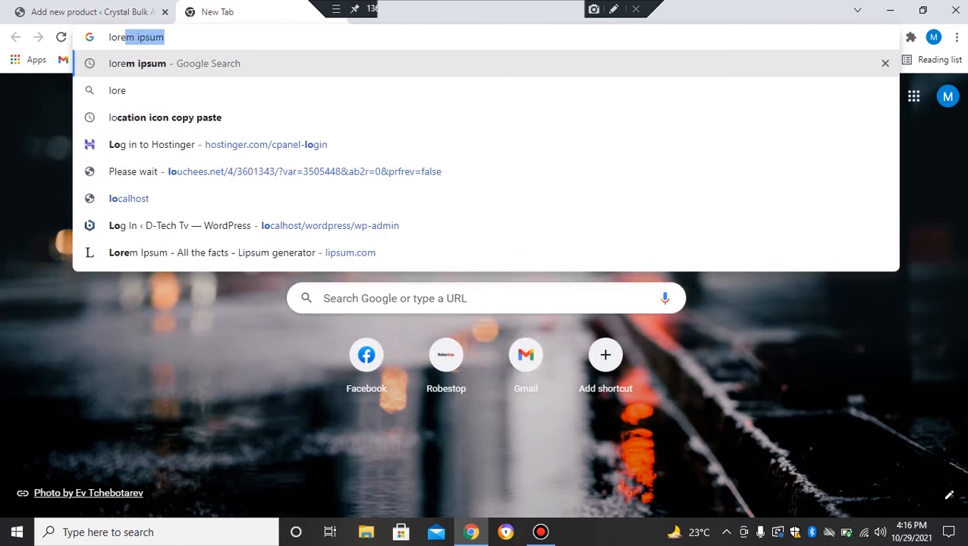
type("m")
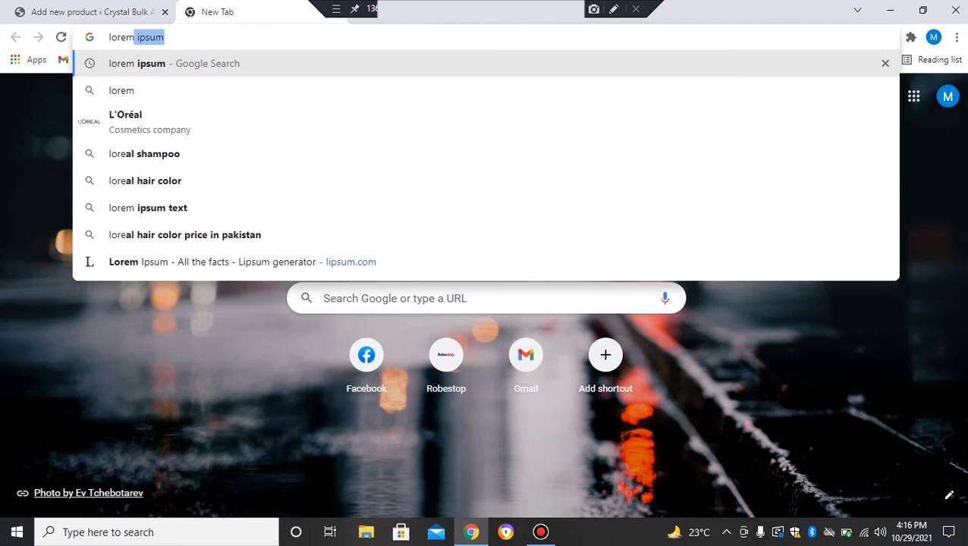
key("Return")
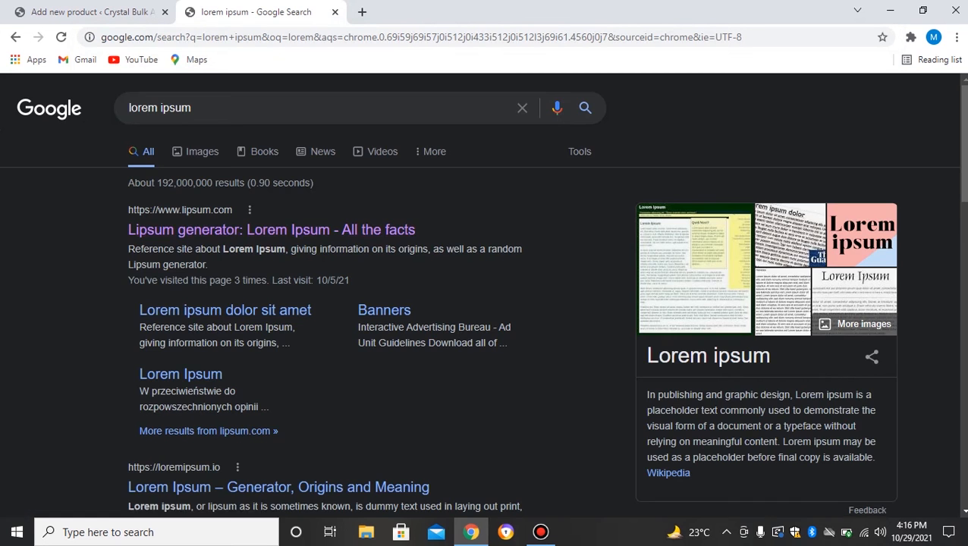
left_click(272, 229)
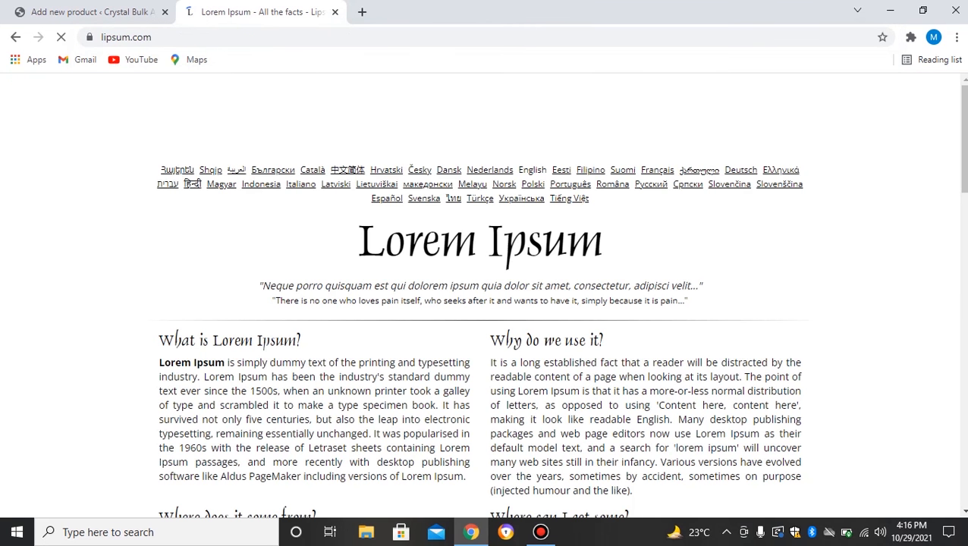
Copy the "What is Lorem Ipsum?" text from its beginning through "five centuries," and paste it into the product short description.
left_click_drag(159, 362, 312, 420)
key("ctrl+c")
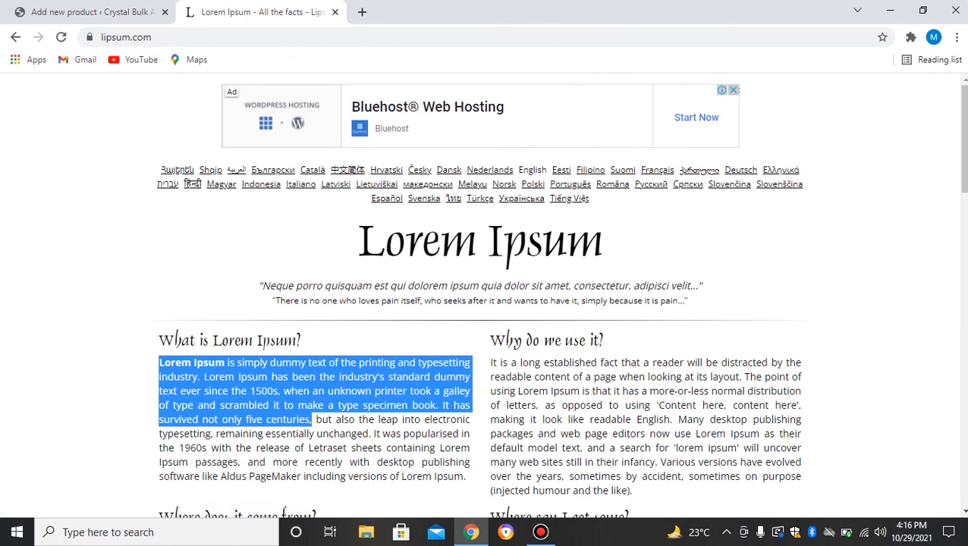
left_click(91, 12)
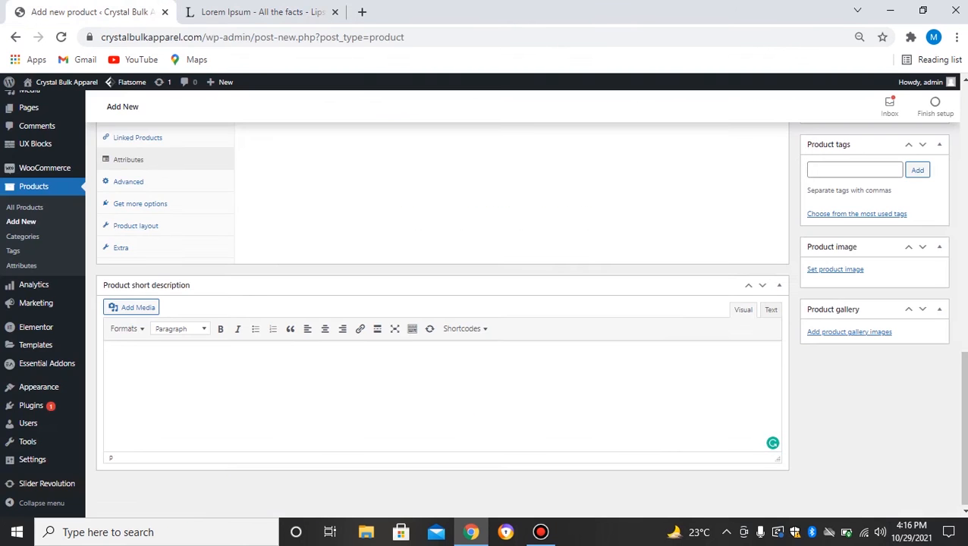
key("ctrl+v")
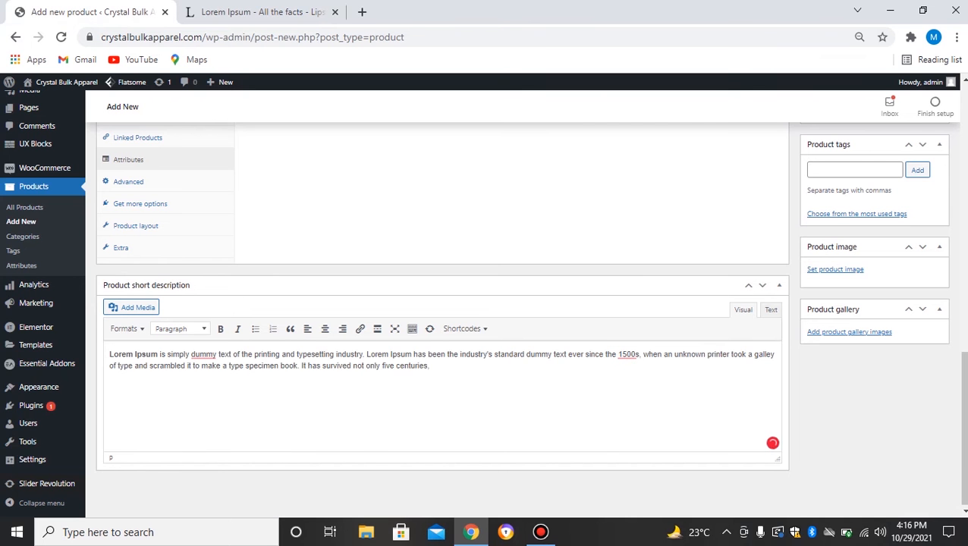
scroll(773, 442, "up", 6)
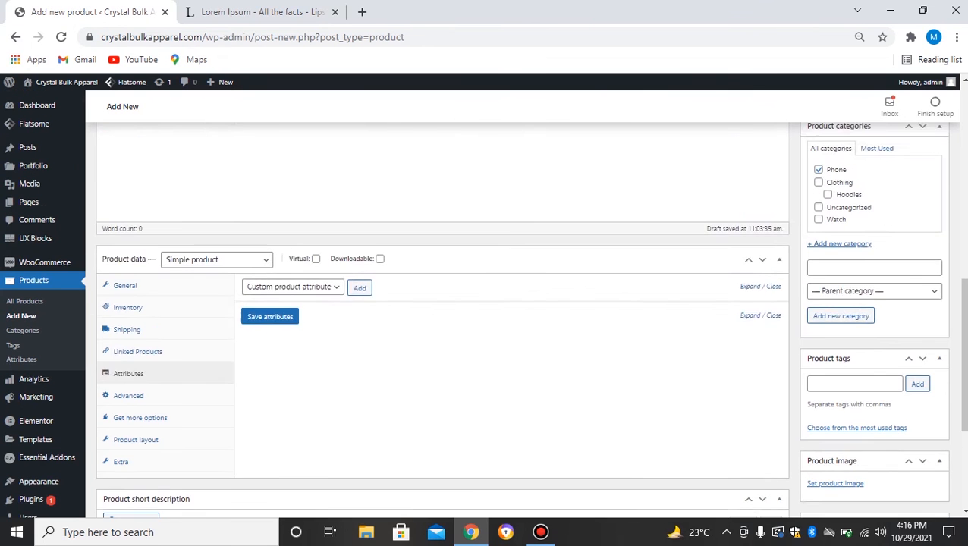
scroll(442, 319, "down", 5)
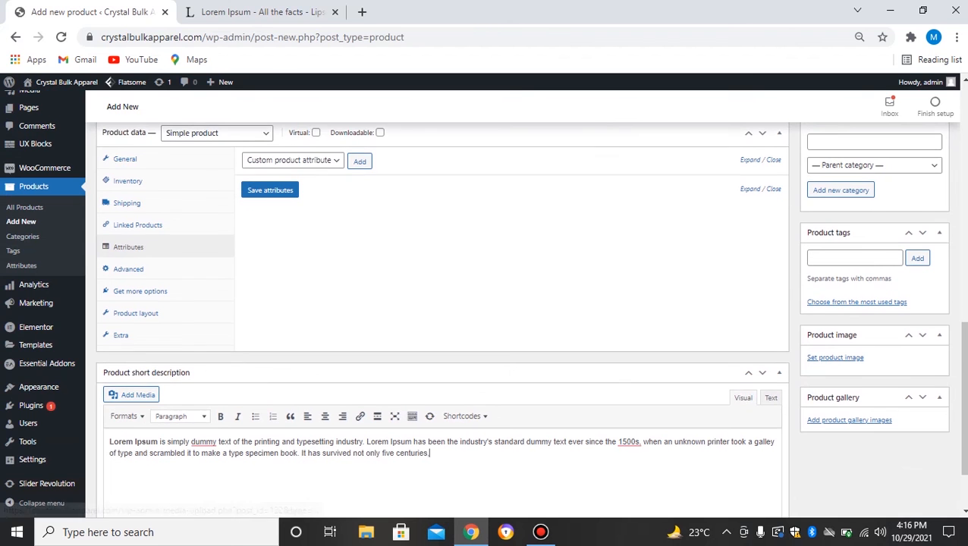
Search Google Images for iphone 13 pro in the browser tab that shows lipsum.com.
key("ctrl+Tab")
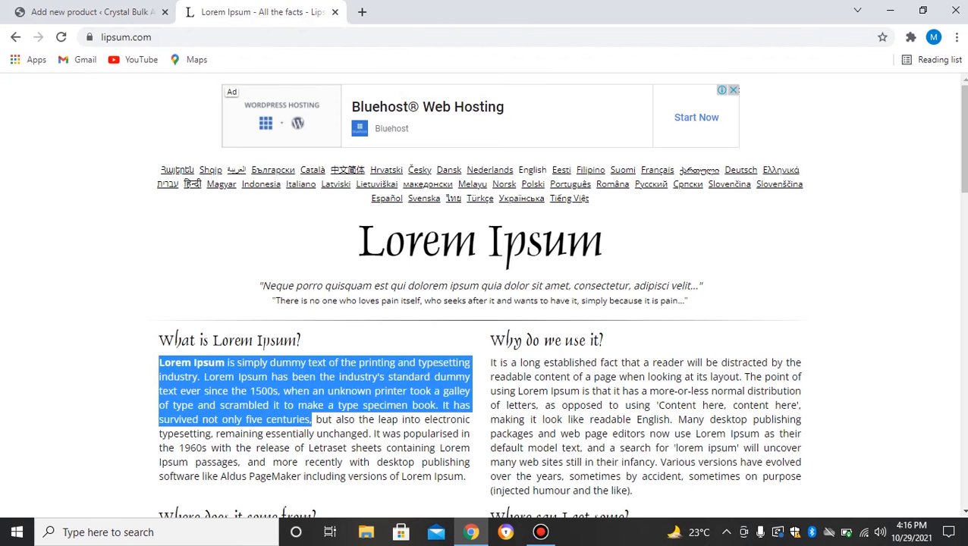
key("ctrl+l")
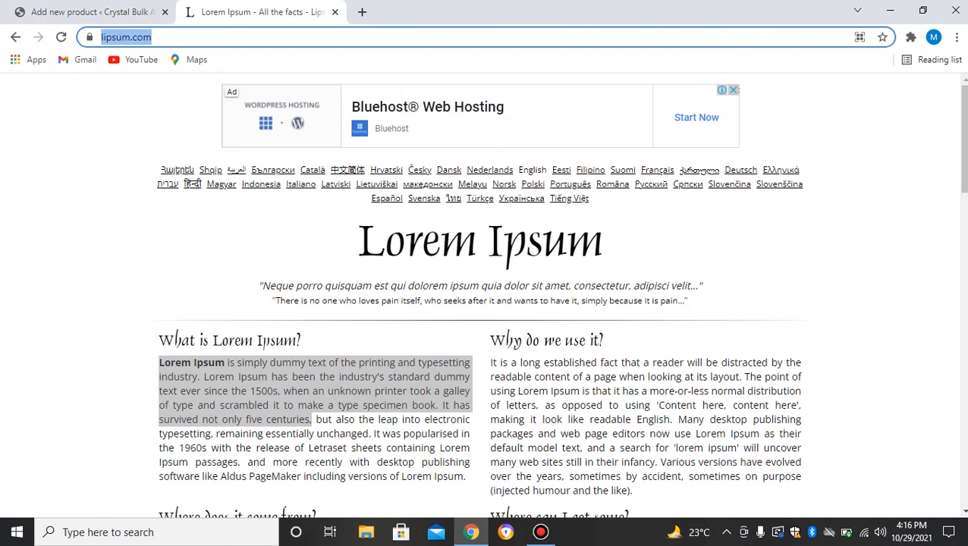
type("iphone")
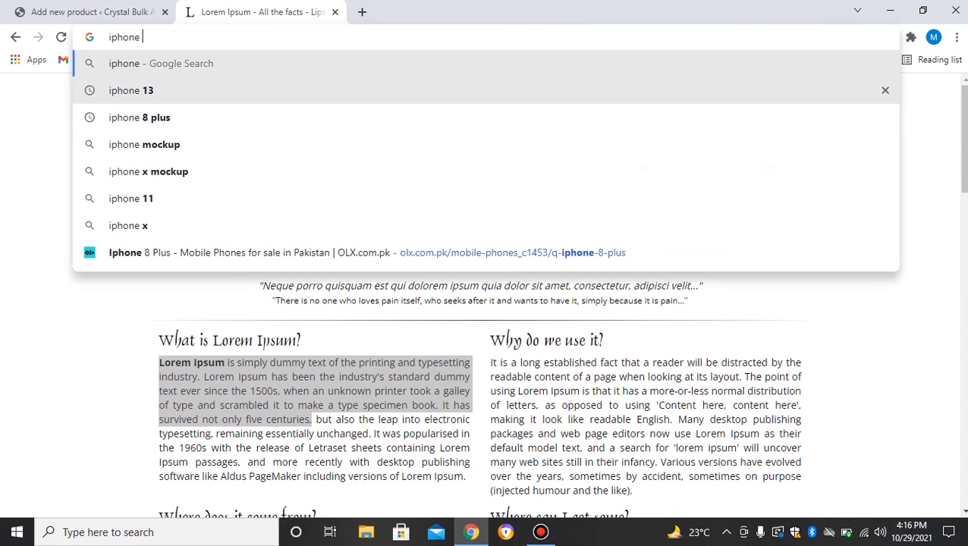
key("Down")
key("Return")
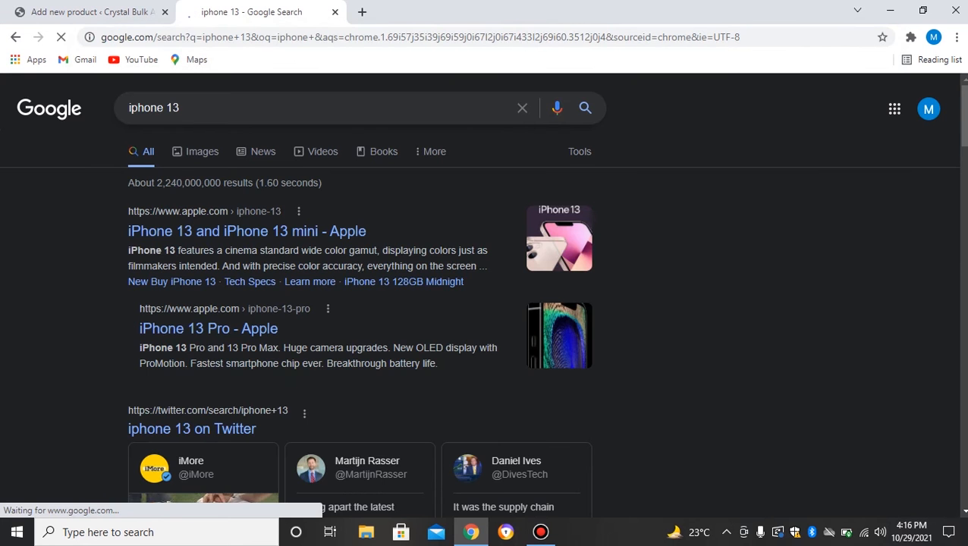
left_click(182, 107)
type("pro")
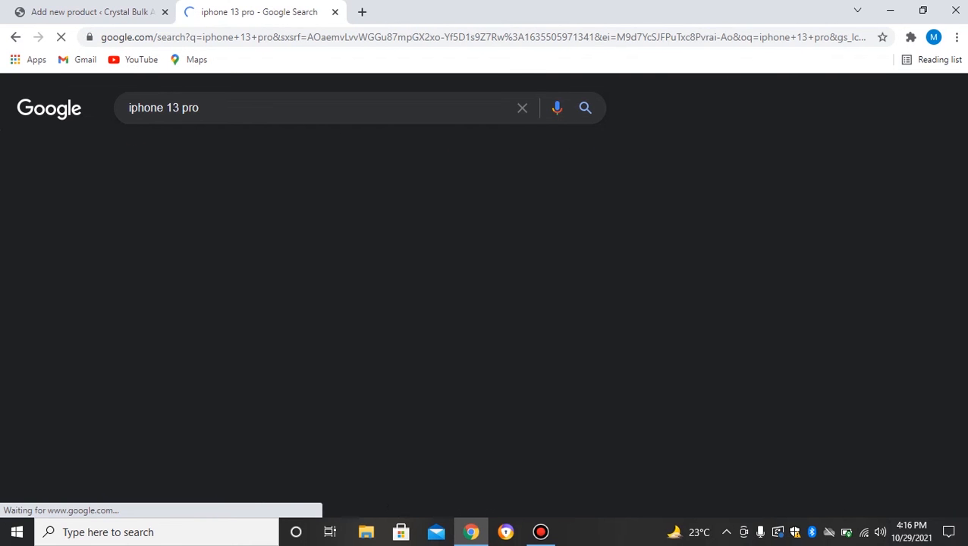
left_click(197, 151)
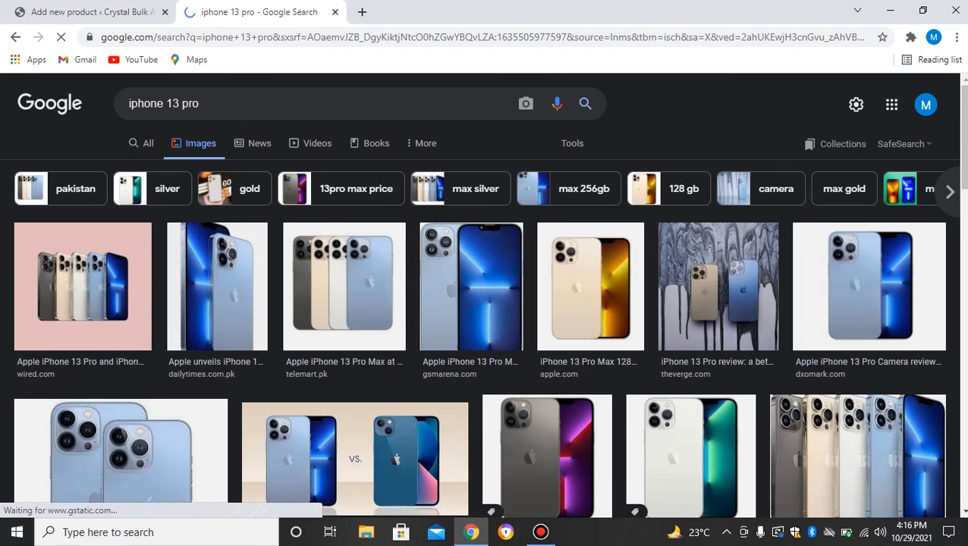
Save the blue iPhone 13 Pro picture from dxomark.com to the Desktop as the JPEG Apple-iPhone-13-Pro-featured-image-packshot-review.
scroll(486, 296, "down", 2)
scroll(486, 296, "up", 2)
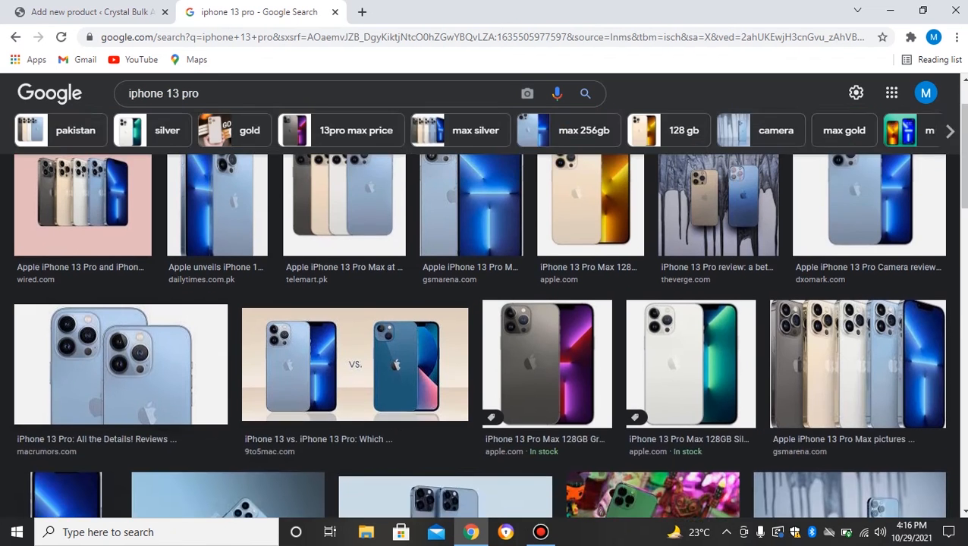
scroll(486, 296, "down", 3)
scroll(485, 296, "up", 3)
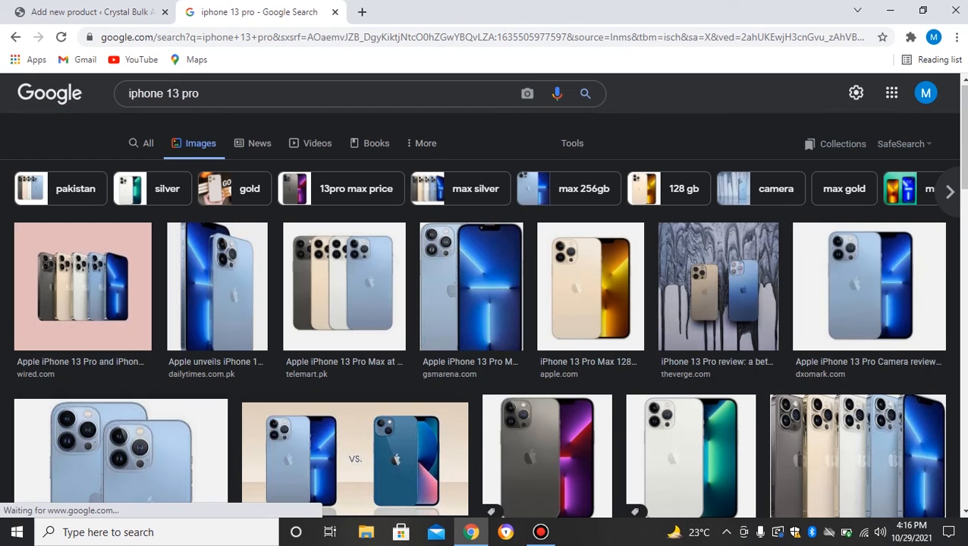
left_click(869, 286)
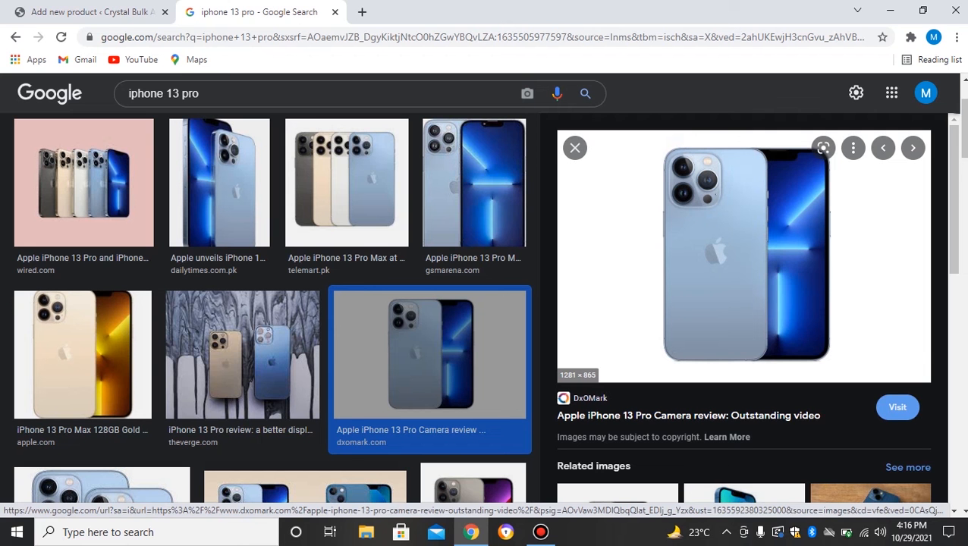
right_click(731, 234)
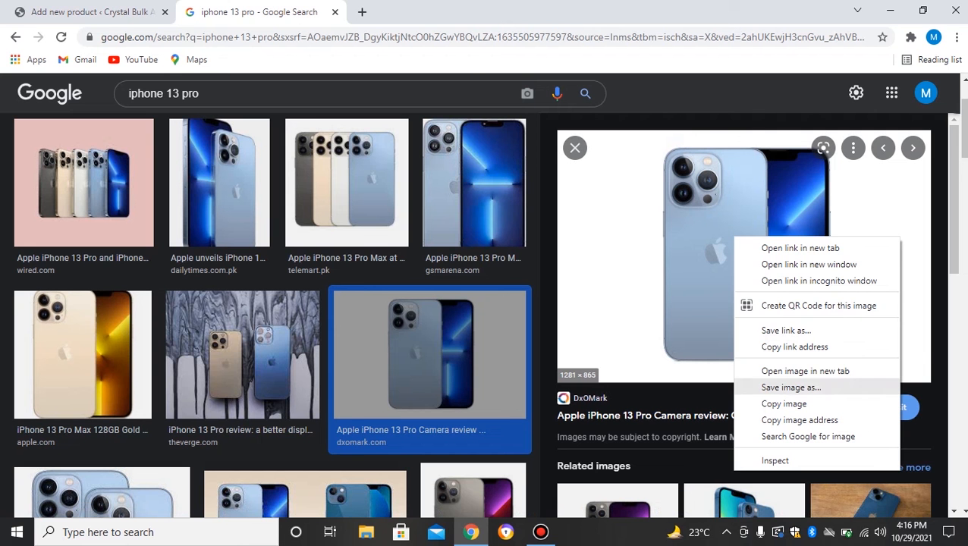
left_click(766, 386)
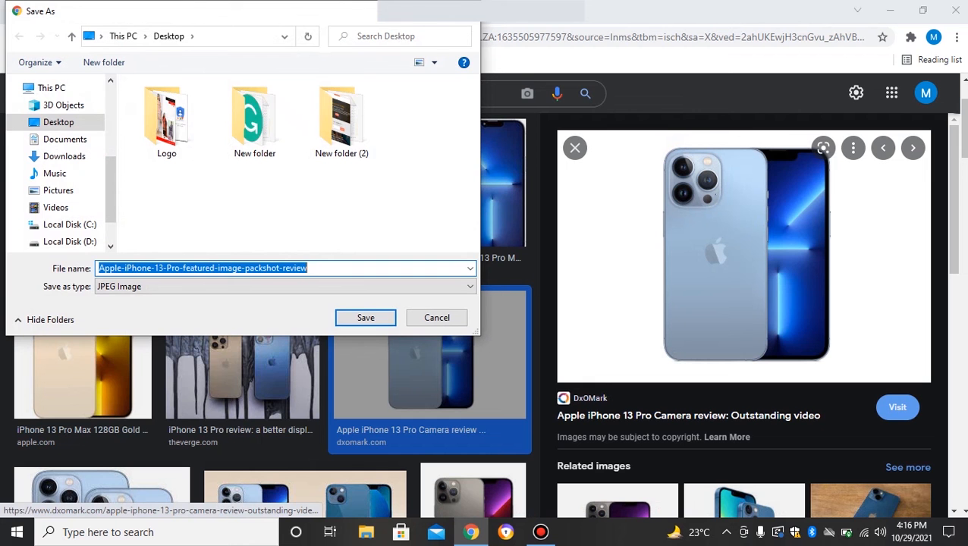
left_click(366, 318)
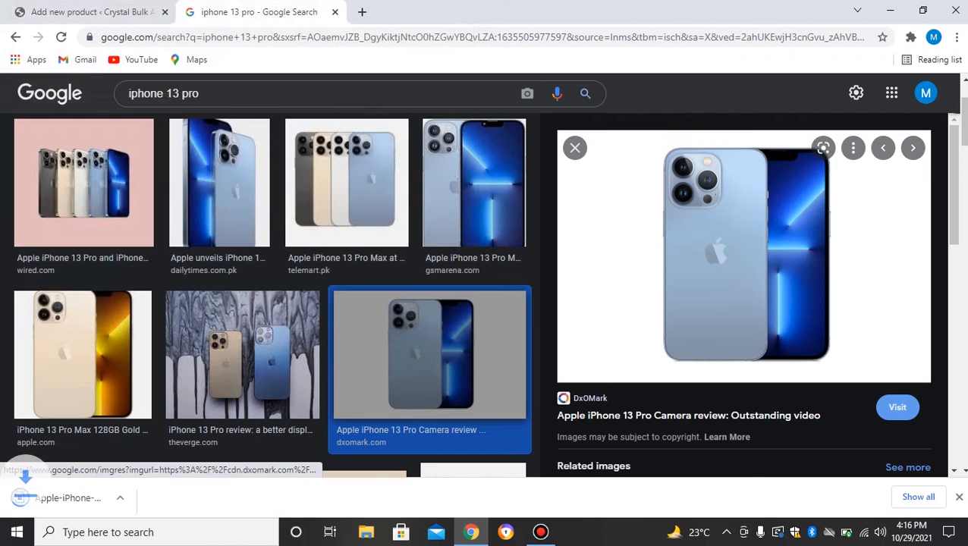
Upload the downloaded Apple-iPhone-13-Pro JPEG to the store's media library and set it as the product image.
left_click(93, 12)
scroll(443, 300, "up", 5)
scroll(442, 300, "down", 4)
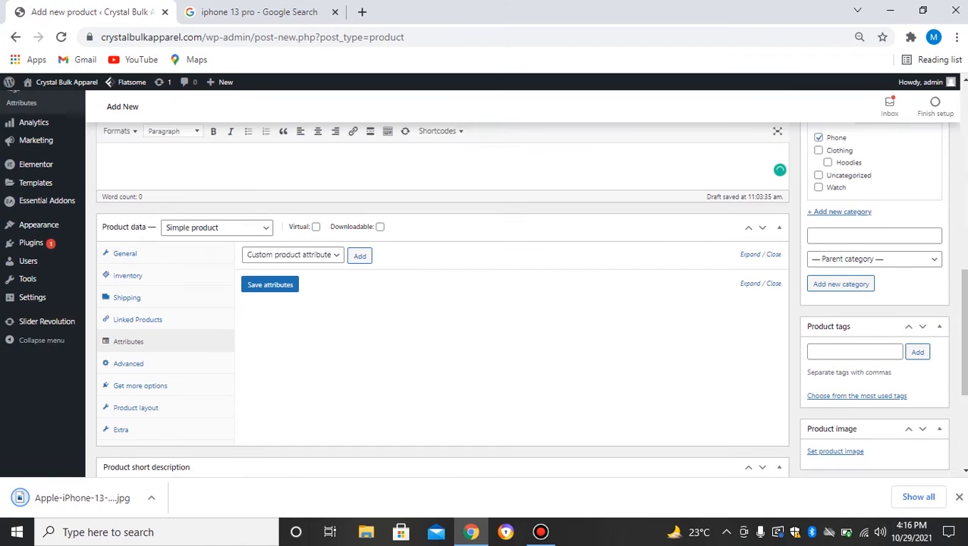
scroll(835, 333, "down", 2)
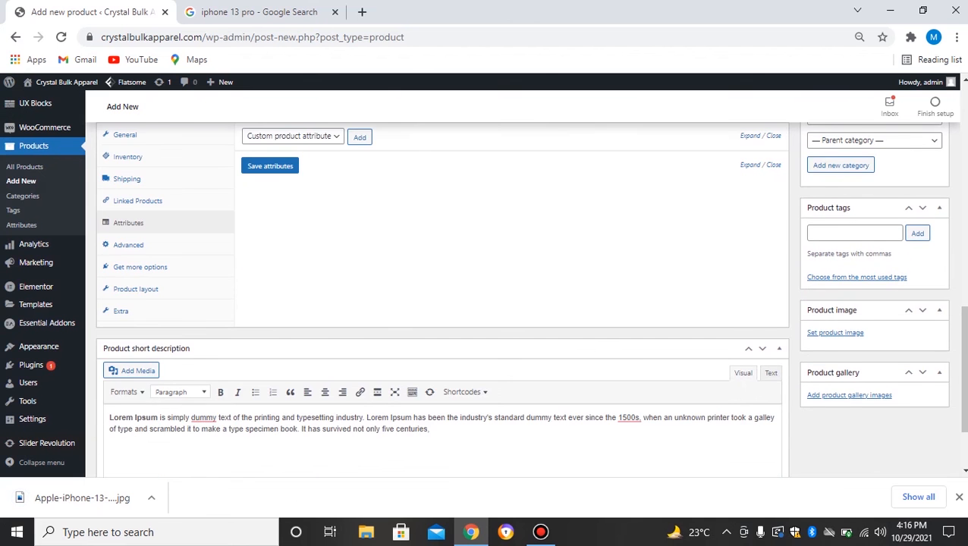
left_click(835, 333)
left_click_drag(82, 498, 303, 289)
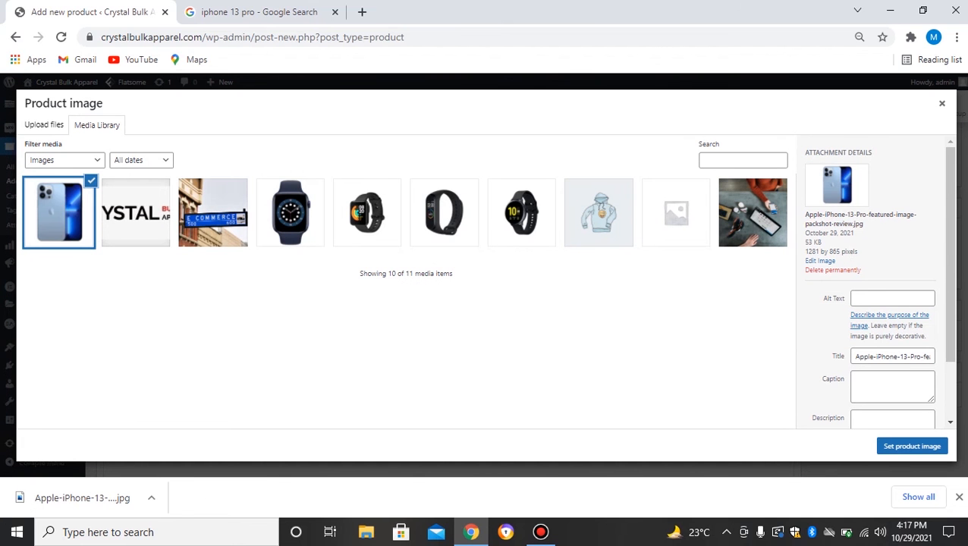
left_click(912, 446)
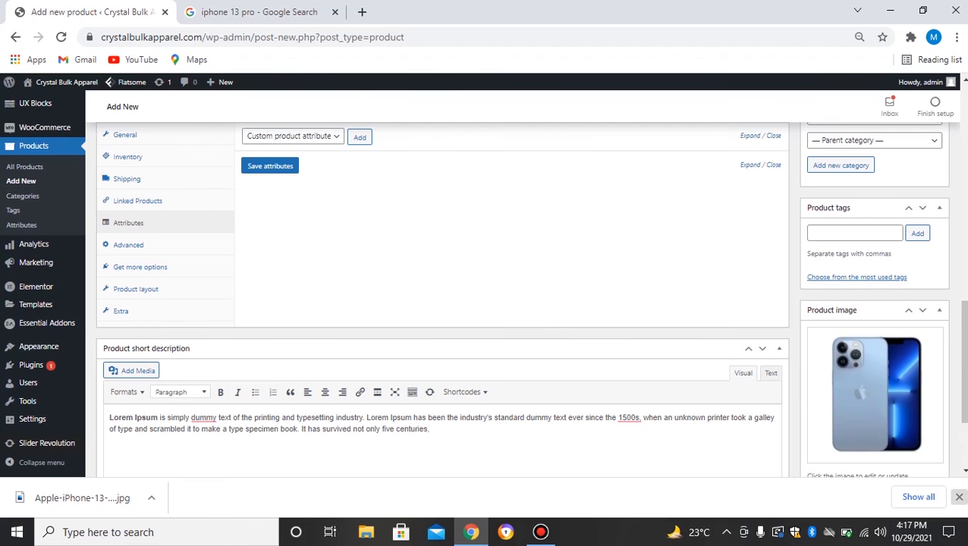
Publish the Iphone 13 Pro product to the store.
scroll(483, 304, "down", 2)
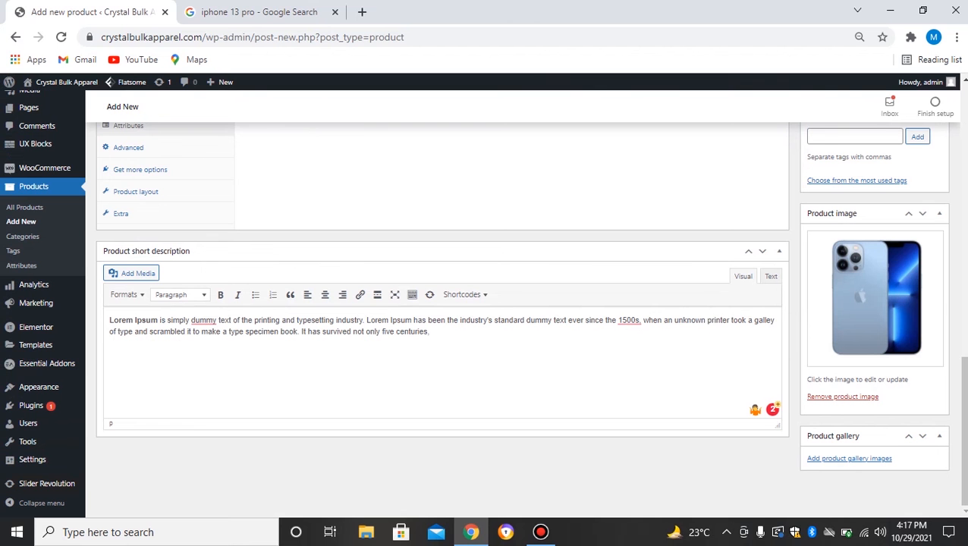
scroll(482, 304, "up", 10)
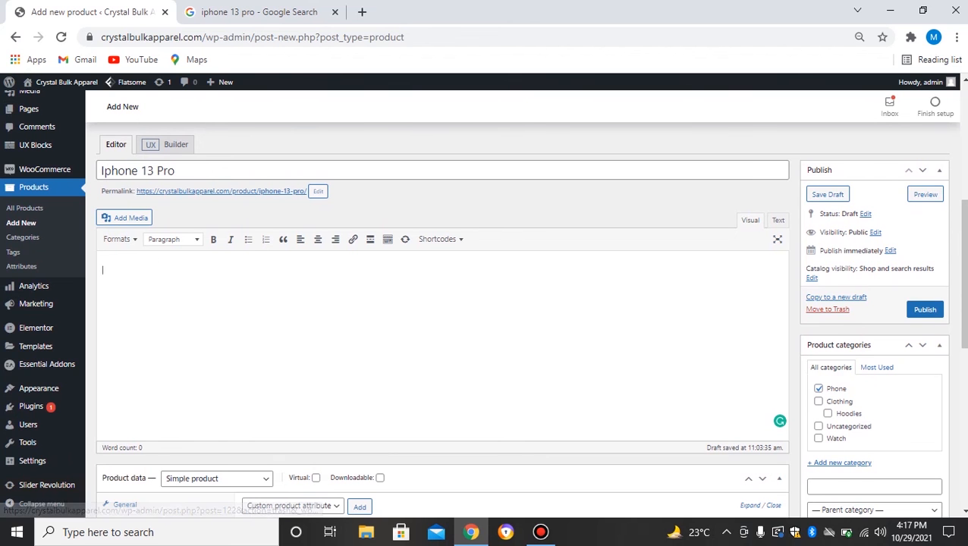
left_click(925, 310)
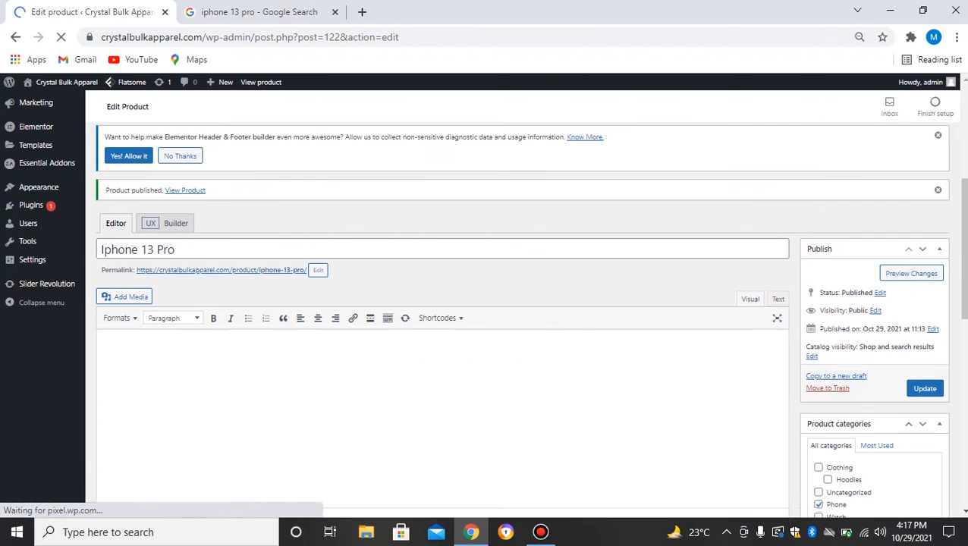
Open the published Iphone 13 Pro product's permalink in a new browser tab and review its price, description, stock and additional information.
right_click(277, 243)
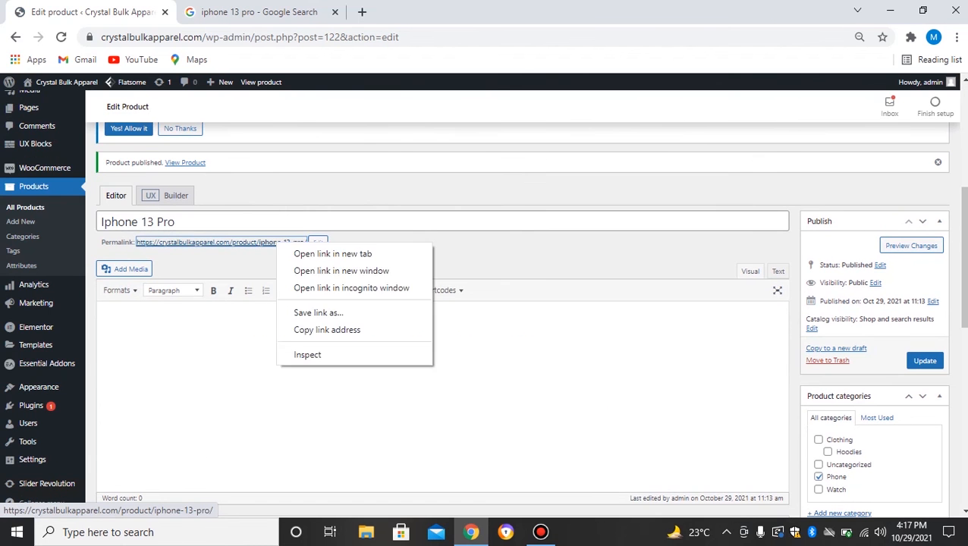
left_click(333, 254)
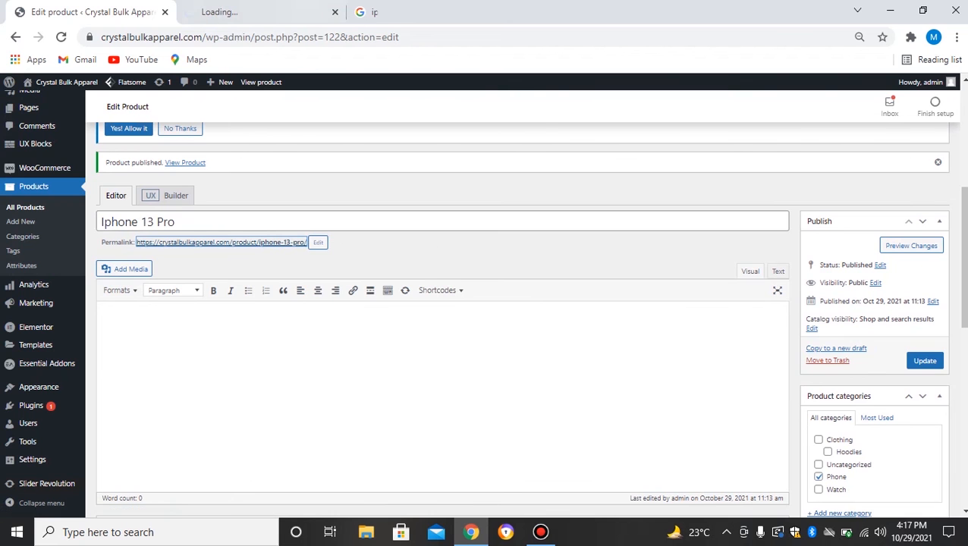
left_click(281, 13)
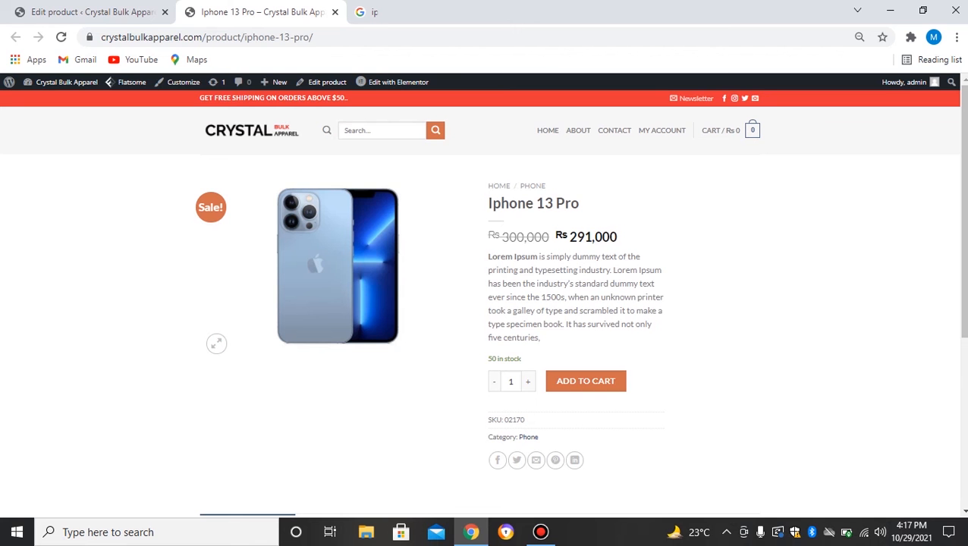
scroll(486, 304, "down", 1)
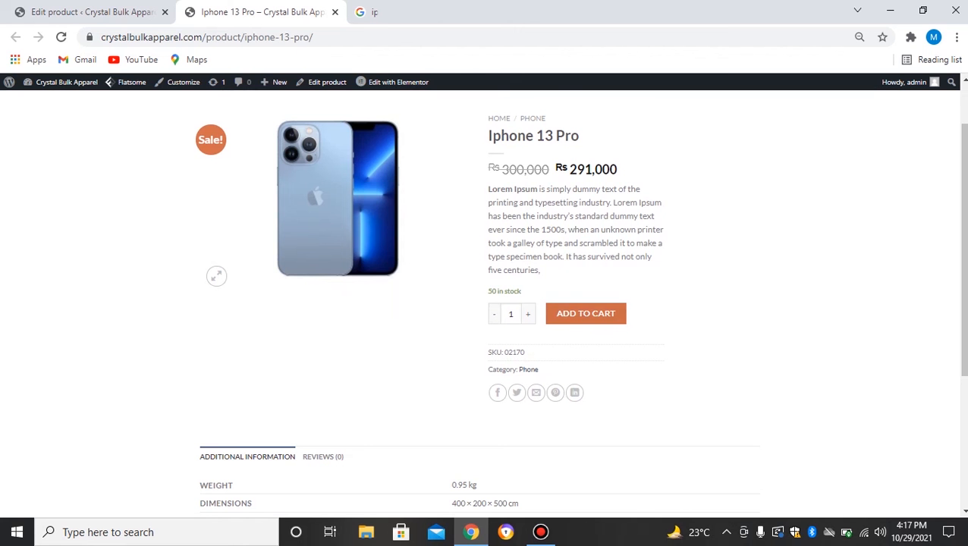
scroll(485, 303, "down", 2)
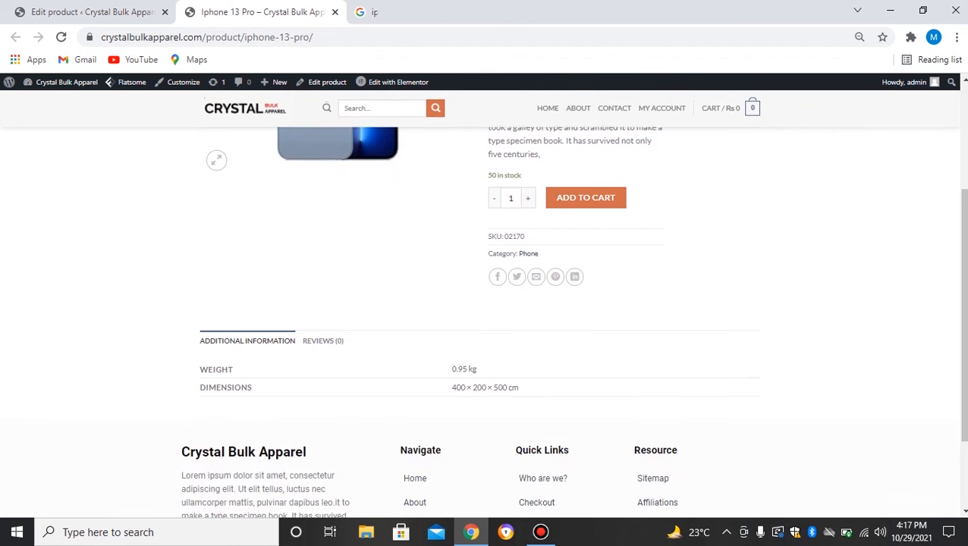
scroll(486, 304, "up", 1)
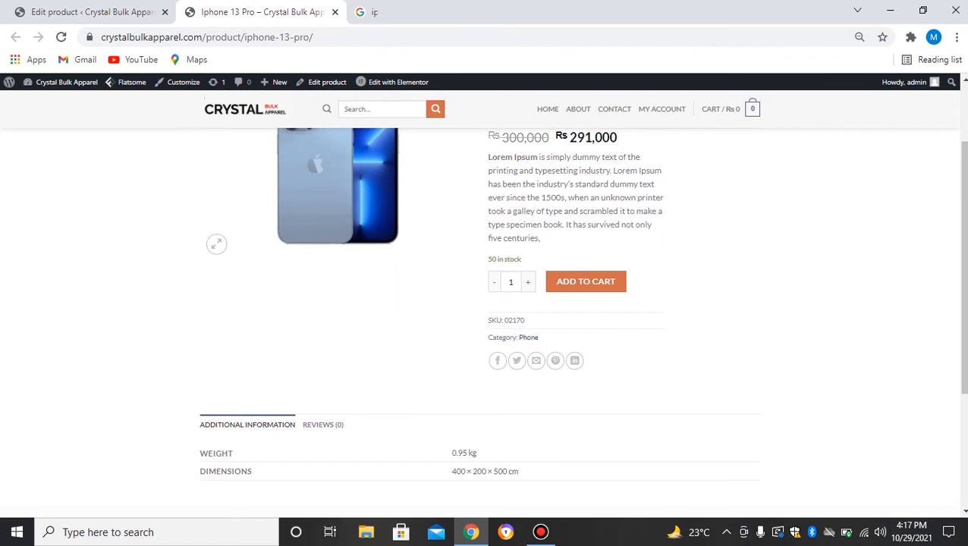
scroll(486, 304, "up", 2)
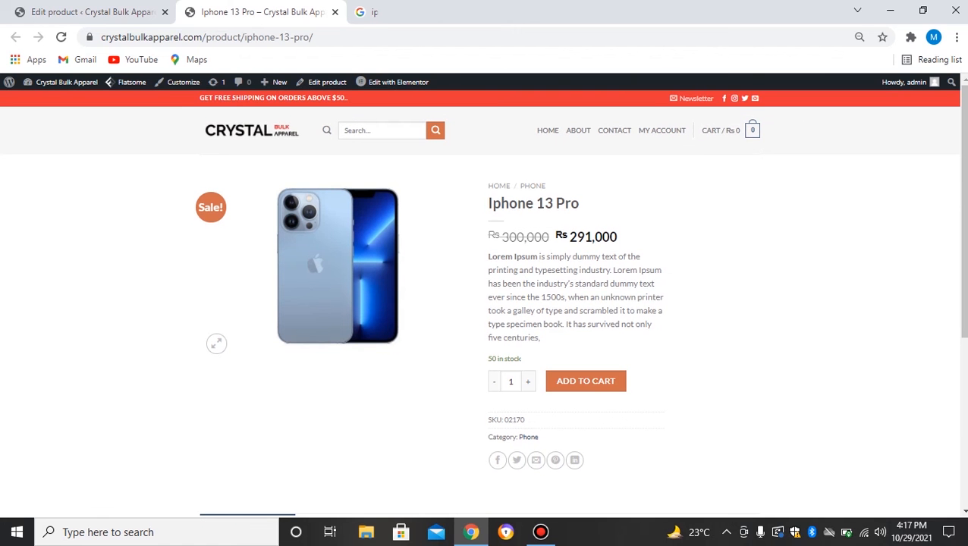